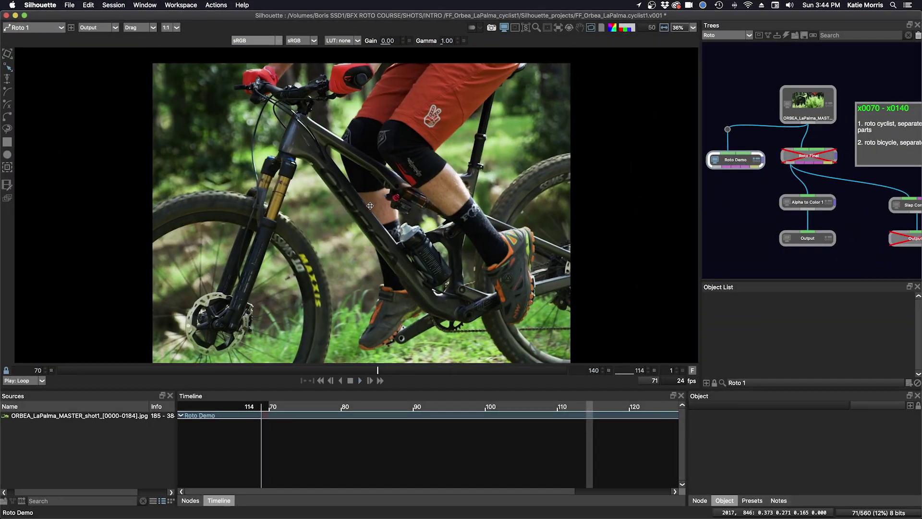
At frame 89, draw a narrow square shape along the near leg of the orange shorts, ending at the hand logo
{"action": "scroll", "coordinate": [371, 207], "scroll_direction": "up", "scroll_amount": 2}
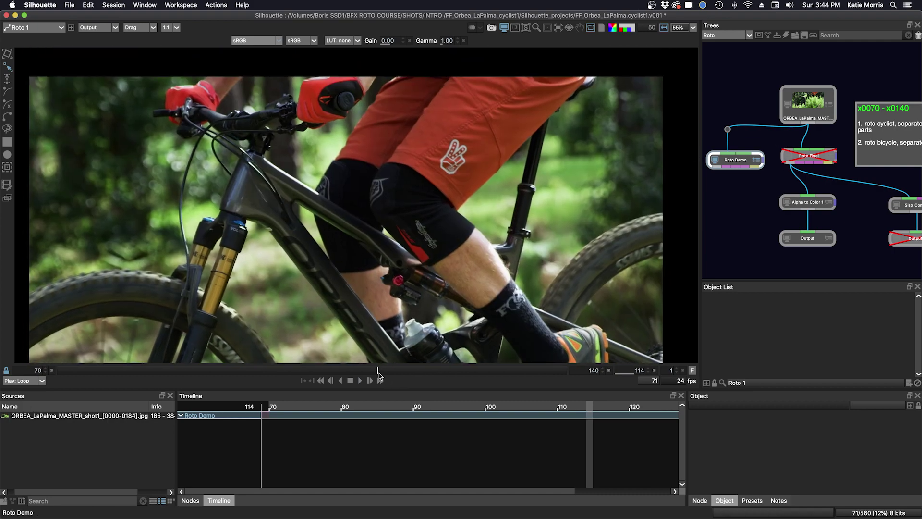
{"action": "left_click_drag", "start_coordinate": [382, 369], "coordinate": [416, 368]}
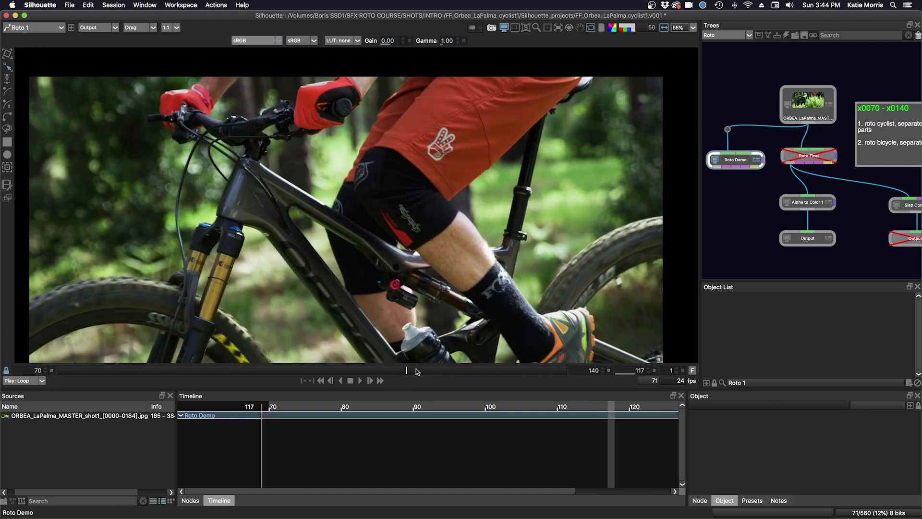
{"action": "mouse_move", "coordinate": [302, 374]}
{"action": "left_mouse_down"}
{"action": "mouse_move", "coordinate": [72, 369]}
{"action": "mouse_move", "coordinate": [292, 362]}
{"action": "mouse_move", "coordinate": [219, 365]}
{"action": "mouse_move", "coordinate": [221, 353]}
{"action": "left_mouse_up"}
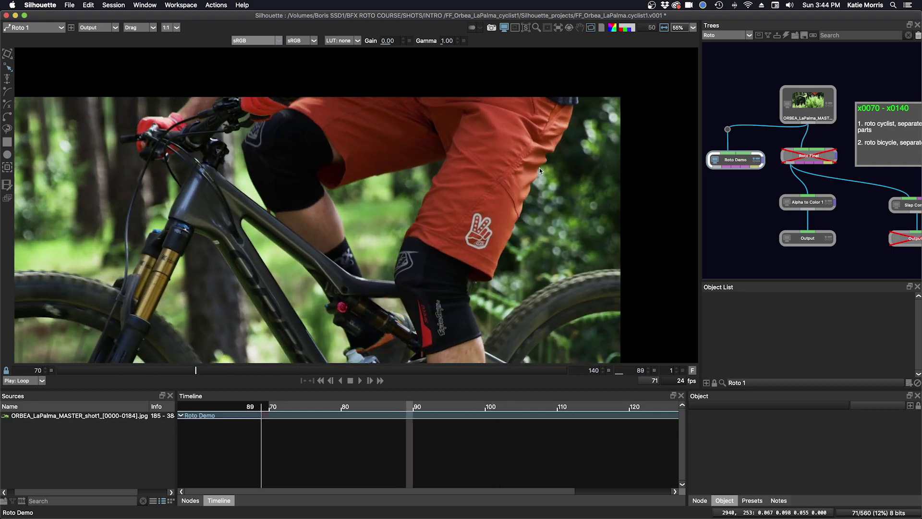
{"action": "mouse_move", "coordinate": [192, 374]}
{"action": "left_mouse_down"}
{"action": "mouse_move", "coordinate": [133, 370]}
{"action": "mouse_move", "coordinate": [268, 372]}
{"action": "mouse_move", "coordinate": [185, 372]}
{"action": "mouse_move", "coordinate": [195, 373]}
{"action": "left_mouse_up"}
{"action": "left_click", "coordinate": [7, 142]}
{"action": "left_click_drag", "start_coordinate": [480, 133], "coordinate": [491, 244]}
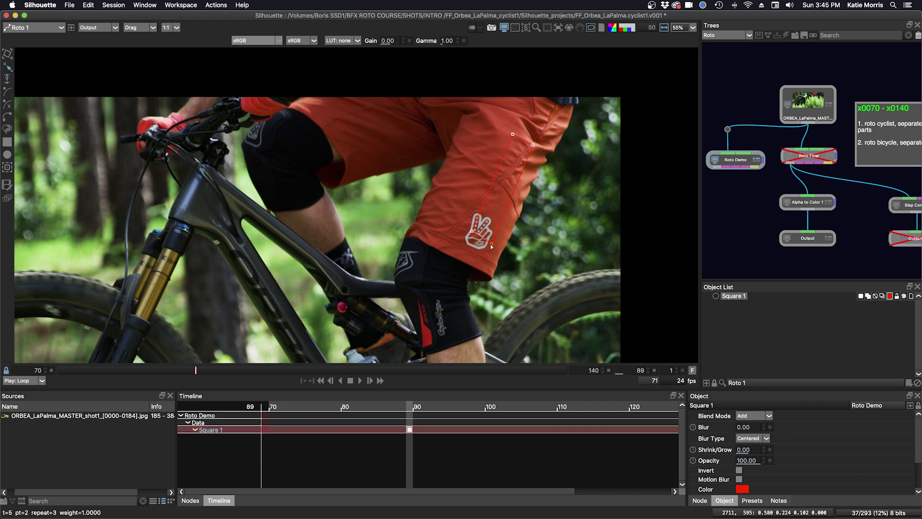
Track Square 1 forward from frame 89 with the Mocha Tracker using Translation only, and stop the track at frame 128
{"action": "left_click", "coordinate": [7, 167]}
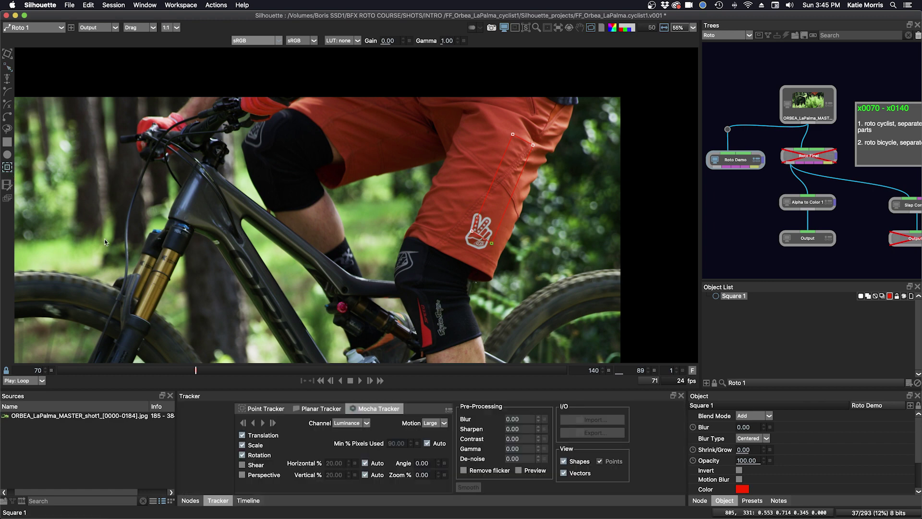
{"action": "left_click", "coordinate": [245, 446]}
{"action": "left_click", "coordinate": [243, 454]}
{"action": "left_click", "coordinate": [261, 423]}
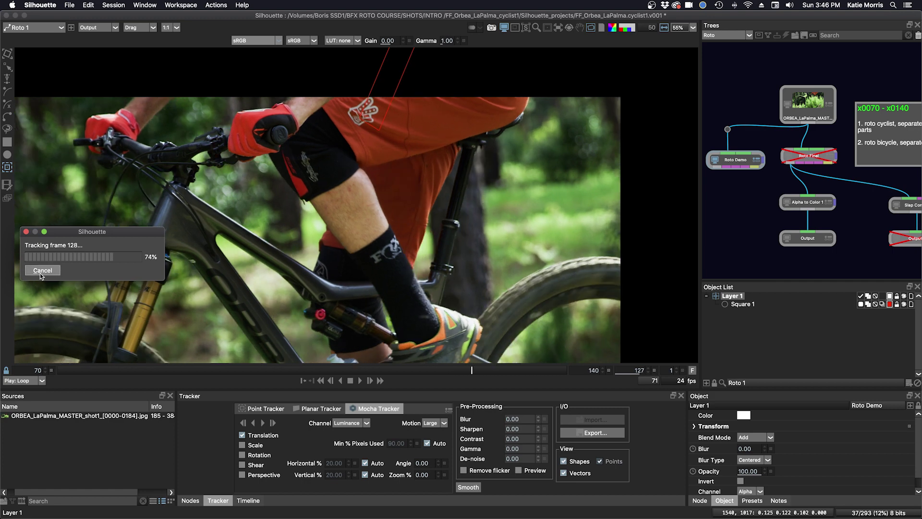
{"action": "left_click", "coordinate": [41, 271]}
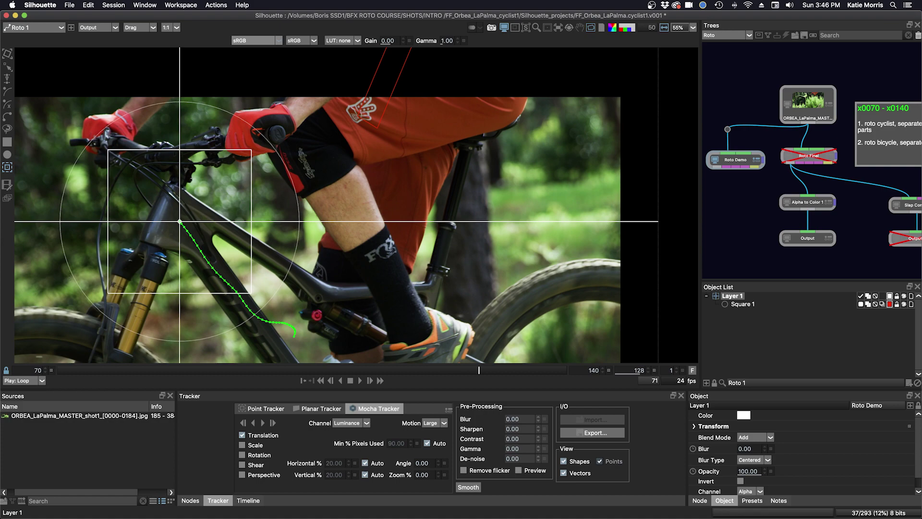
Examine how the tracked layer's Transform Matrix values change between frames 111 and 115
{"action": "left_click_drag", "start_coordinate": [471, 372], "coordinate": [385, 370]}
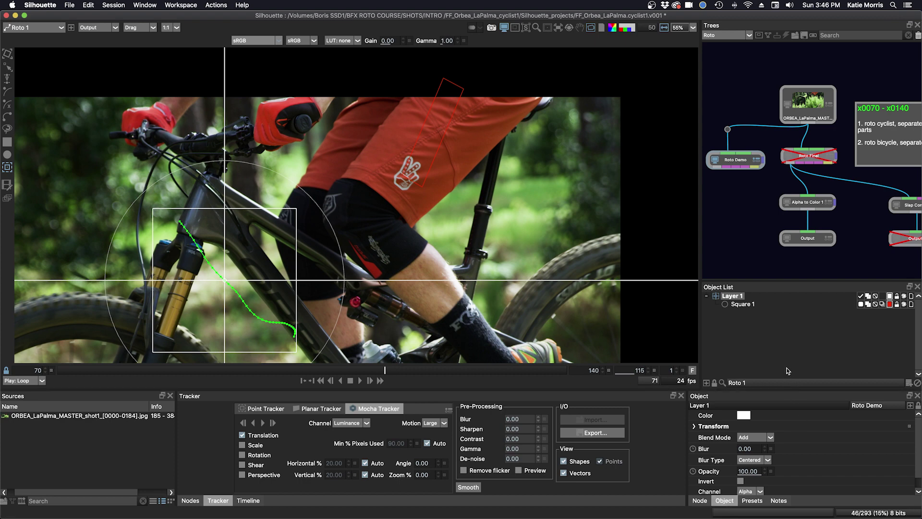
{"action": "left_click_drag", "start_coordinate": [787, 391], "coordinate": [777, 352]}
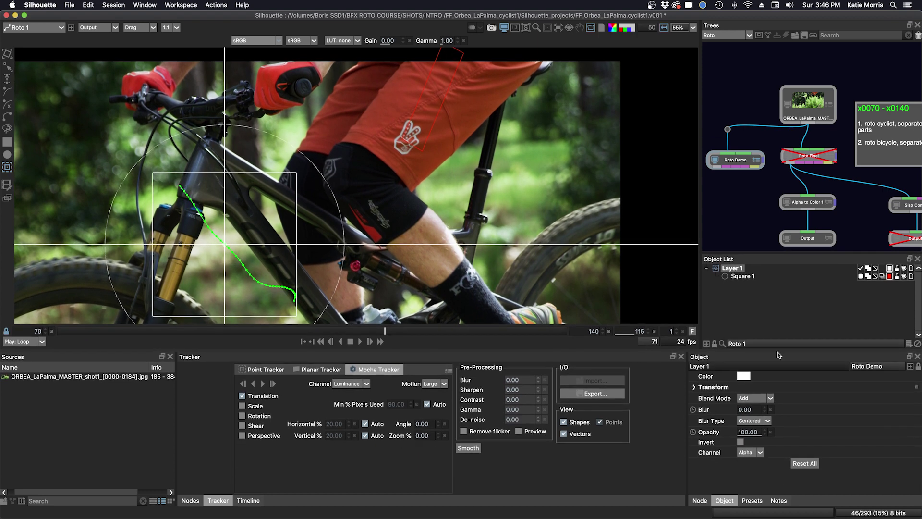
{"action": "left_click", "coordinate": [695, 387]}
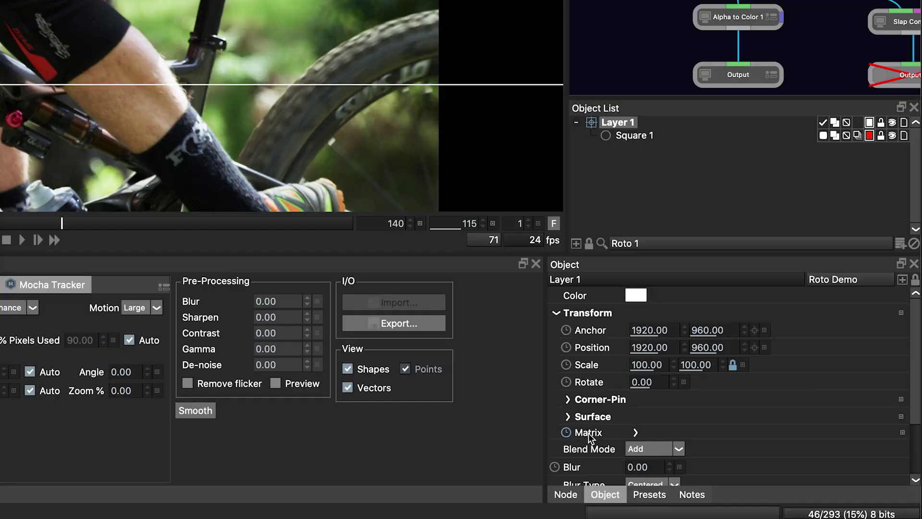
{"action": "left_click", "coordinate": [637, 435]}
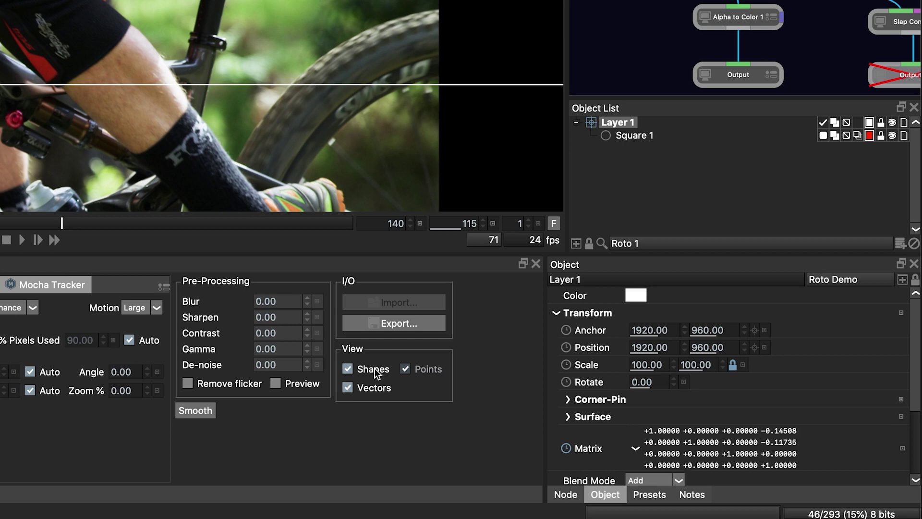
{"action": "left_click_drag", "start_coordinate": [67, 218], "coordinate": [13, 223]}
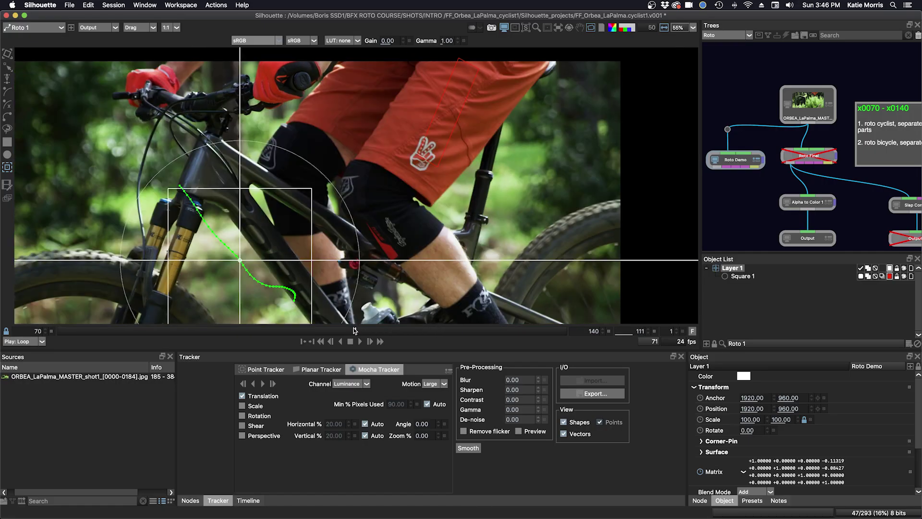
{"action": "left_click_drag", "start_coordinate": [355, 330], "coordinate": [385, 334]}
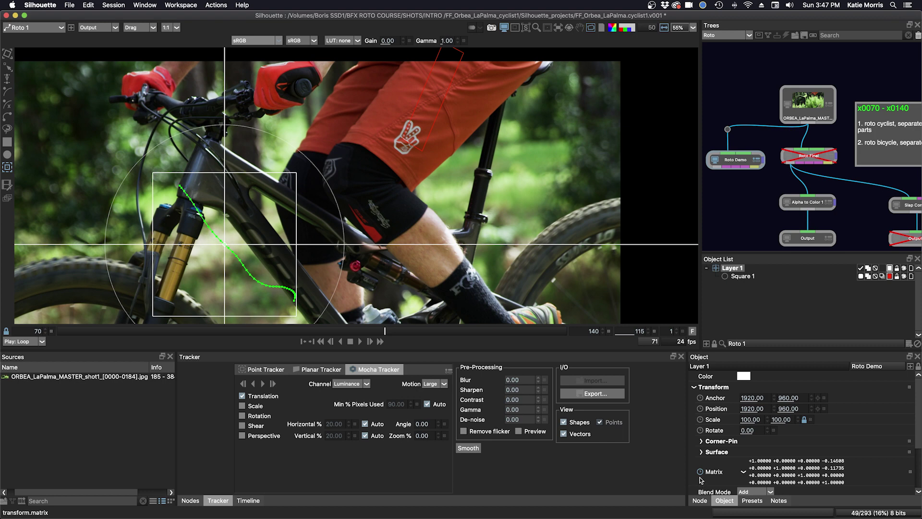
Remove Layer 1's Matrix animation and re-track Square 1 forward from frame 89 with Translation, Scale and Rotation
{"action": "left_click", "coordinate": [248, 500]}
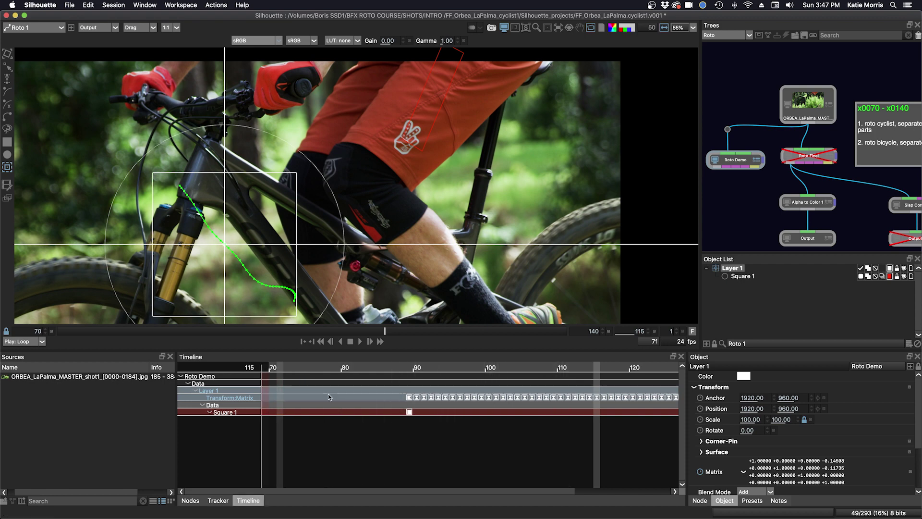
{"action": "left_click", "coordinate": [701, 472]}
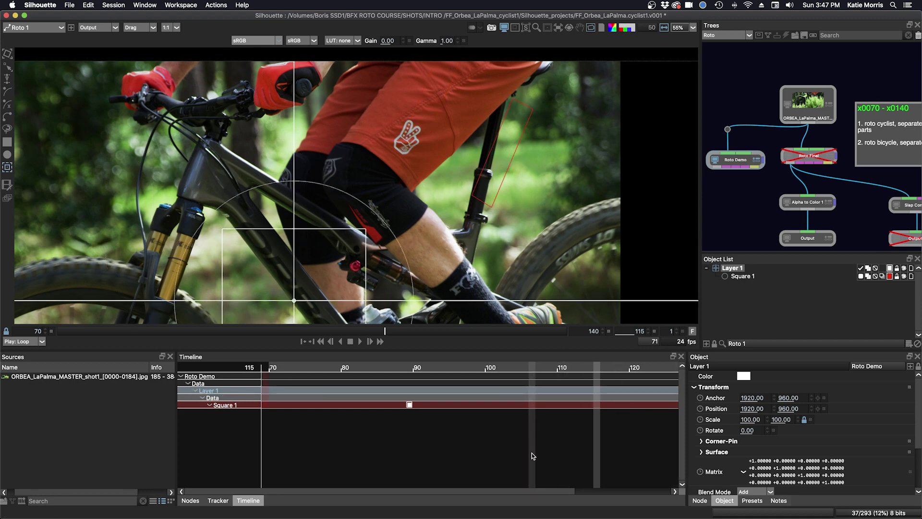
{"action": "left_click", "coordinate": [408, 368]}
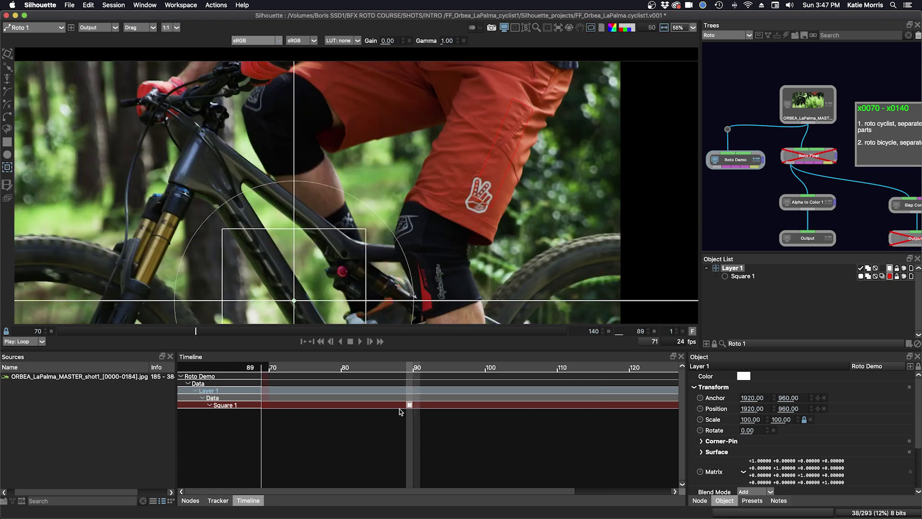
{"action": "left_click", "coordinate": [218, 501]}
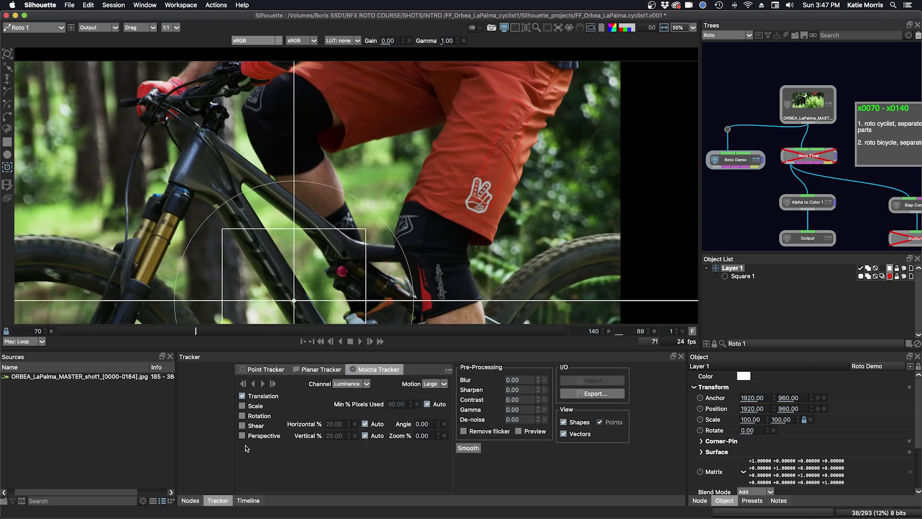
{"action": "left_click", "coordinate": [243, 406]}
{"action": "left_click", "coordinate": [745, 277]}
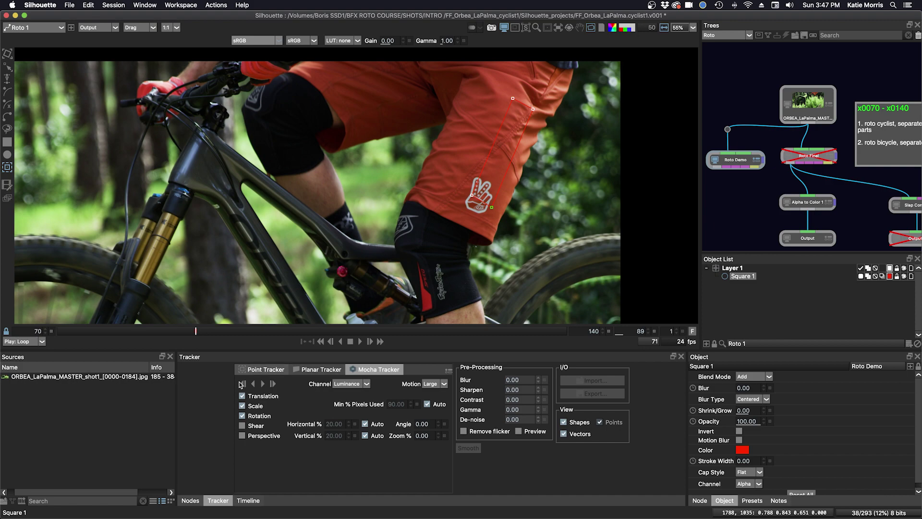
{"action": "left_click", "coordinate": [266, 384]}
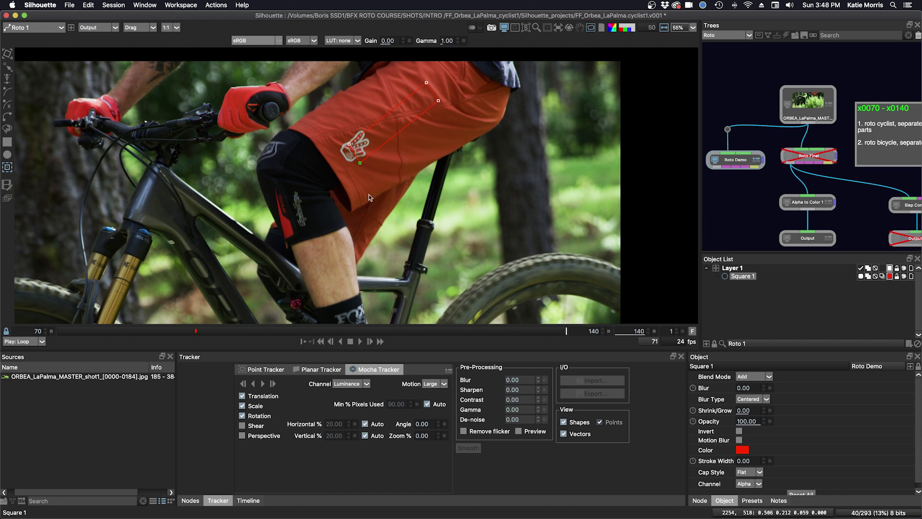
At frame 105, draw a closed B-spline inside Layer 1 around the near leg of the orange shorts
{"action": "left_click_drag", "start_coordinate": [568, 337], "coordinate": [314, 335]}
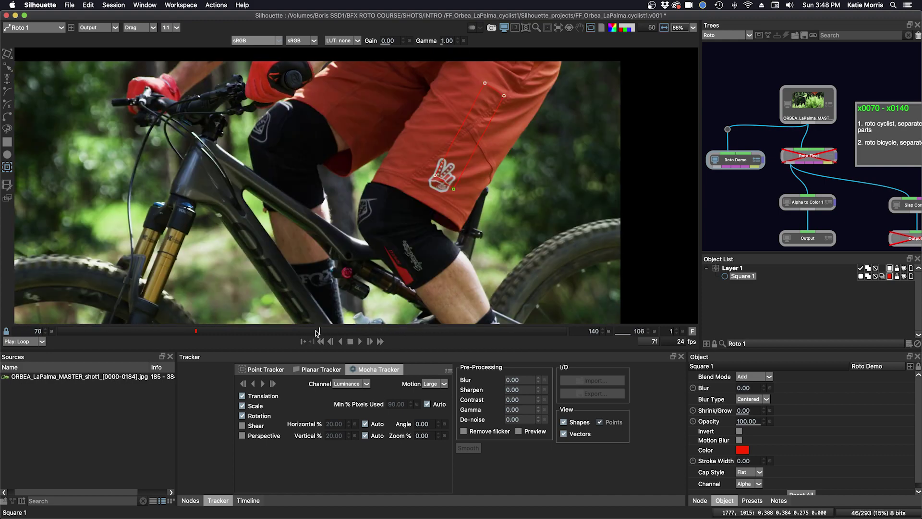
{"action": "left_click", "coordinate": [731, 269]}
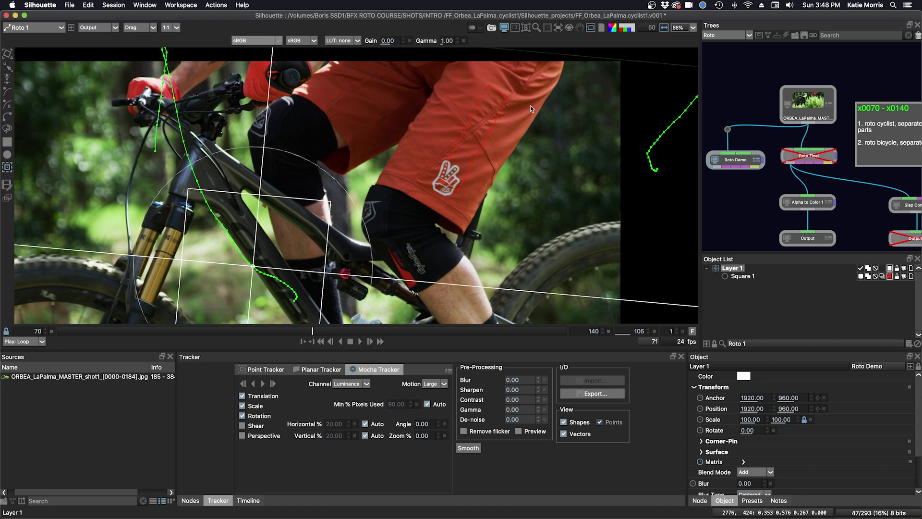
{"action": "key", "text": "b"}
{"action": "left_click", "coordinate": [545, 96]}
{"action": "left_click", "coordinate": [528, 128]}
{"action": "left_click", "coordinate": [507, 156]}
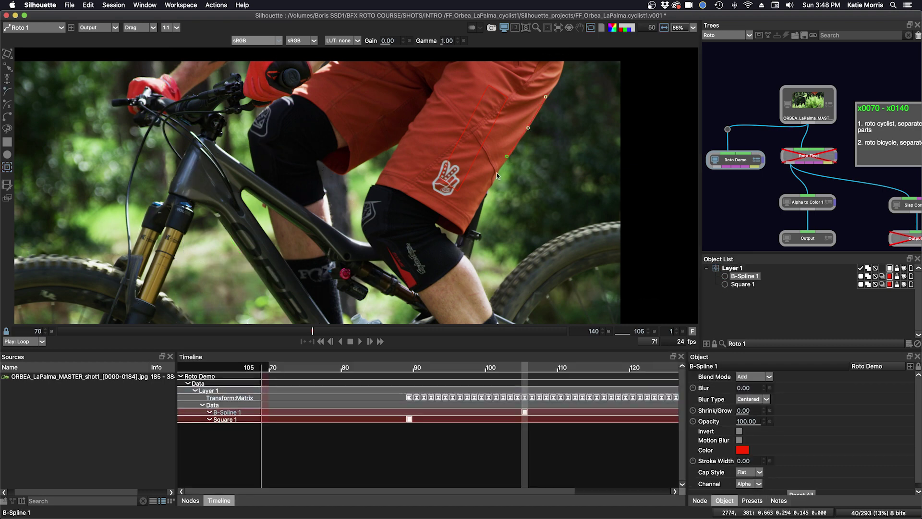
{"action": "left_click", "coordinate": [428, 202]}
{"action": "left_click", "coordinate": [547, 97]}
Hide Square 1 while checking the B-spline's motion between frames 105 and 108
{"action": "left_click_drag", "start_coordinate": [312, 331], "coordinate": [332, 333]}
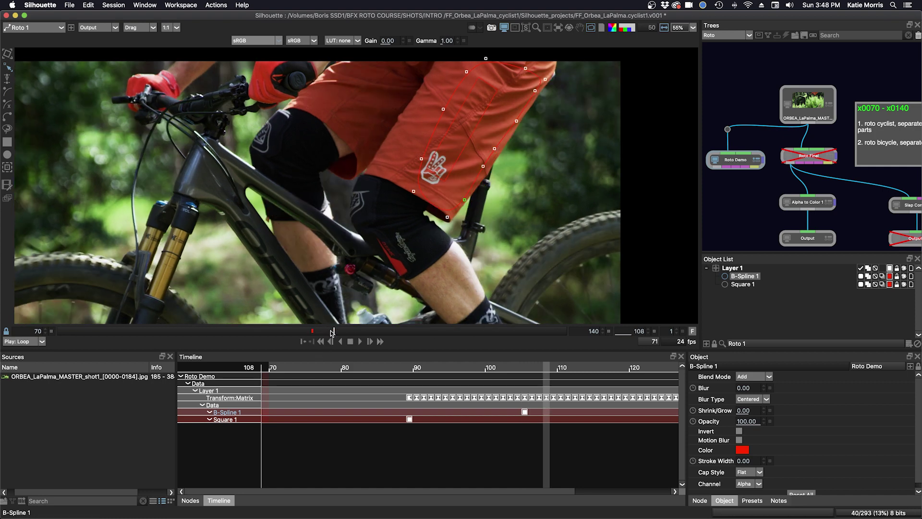
{"action": "left_click", "coordinate": [903, 284]}
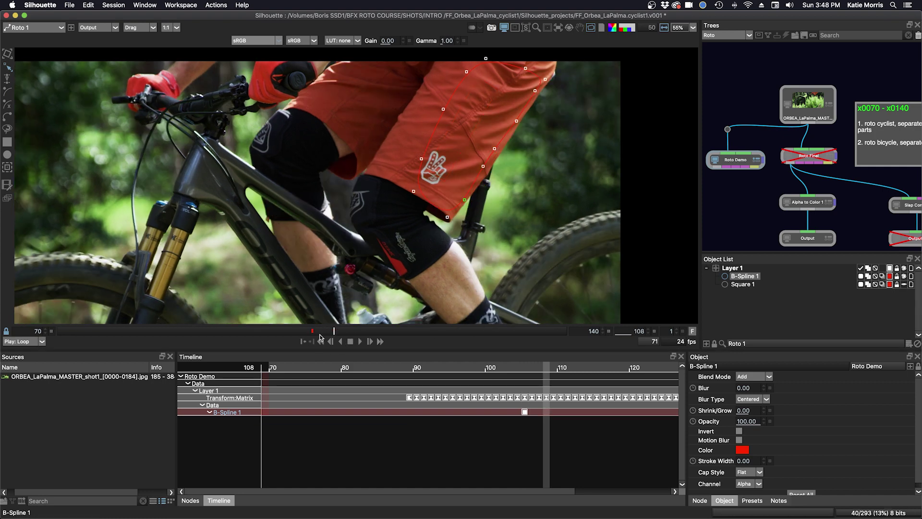
{"action": "left_click_drag", "start_coordinate": [327, 333], "coordinate": [312, 332]}
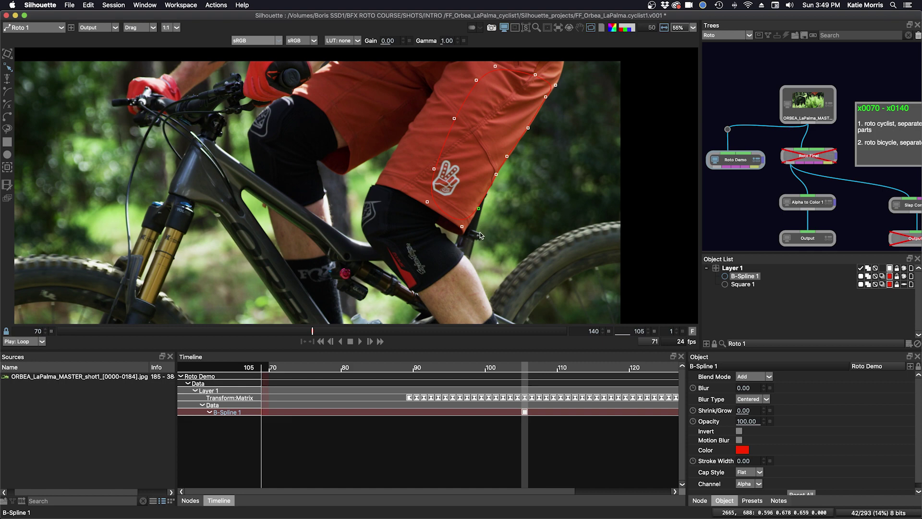
Set the default outline color to Cyan in the color preferences
{"action": "key", "text": "super+comma"}
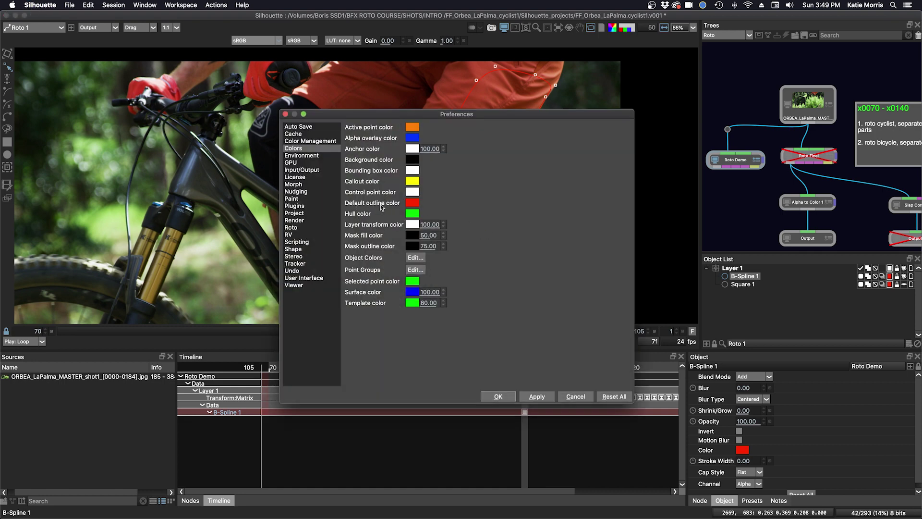
{"action": "left_click", "coordinate": [412, 203]}
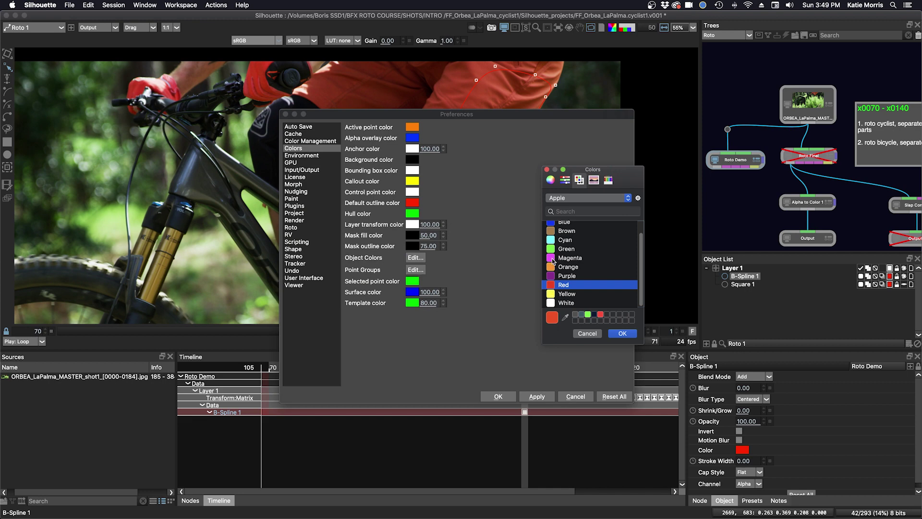
{"action": "left_click", "coordinate": [551, 241]}
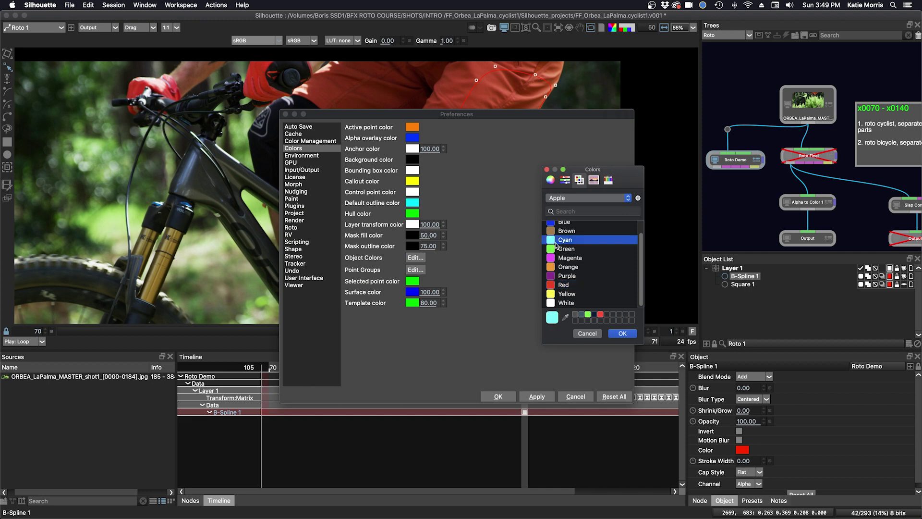
{"action": "left_click", "coordinate": [622, 333]}
{"action": "left_click", "coordinate": [504, 398]}
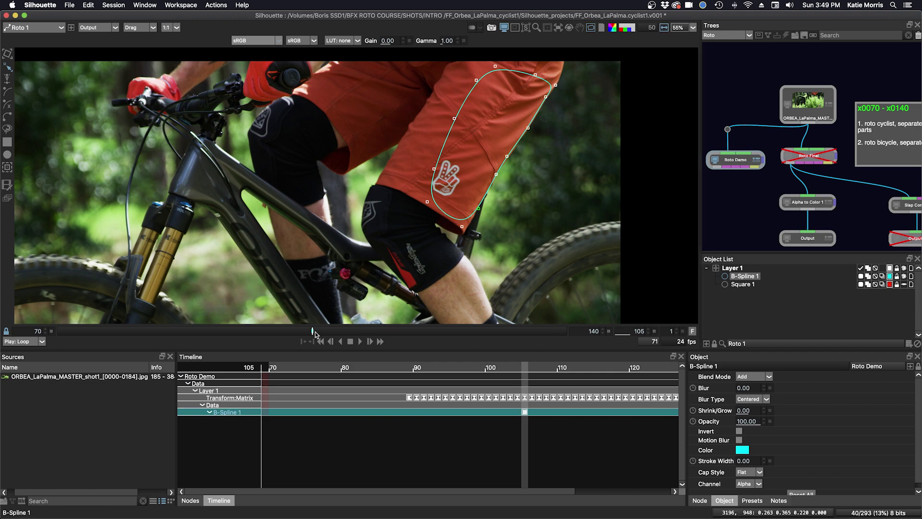
Check the B-spline's tracked motion across the shot and delete Layer 1 with its shapes
{"action": "left_click_drag", "start_coordinate": [317, 330], "coordinate": [365, 335]}
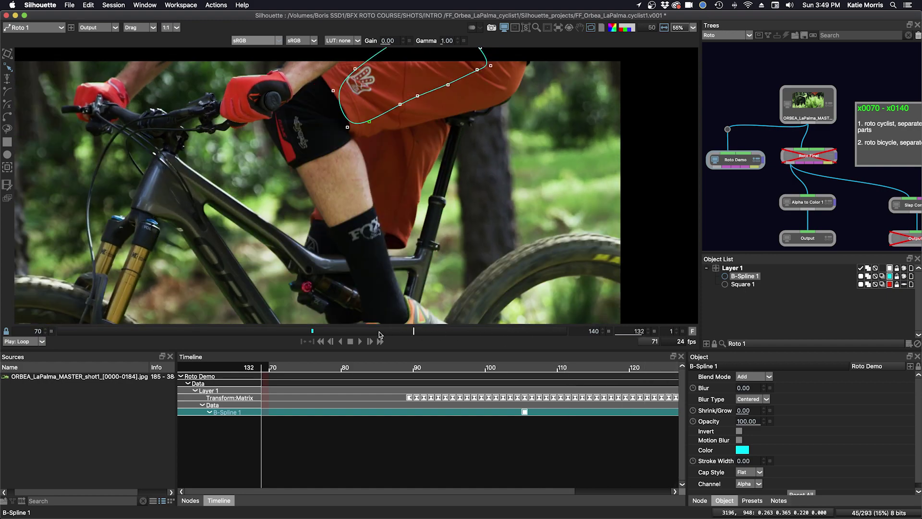
{"action": "left_click_drag", "start_coordinate": [267, 332], "coordinate": [311, 337]}
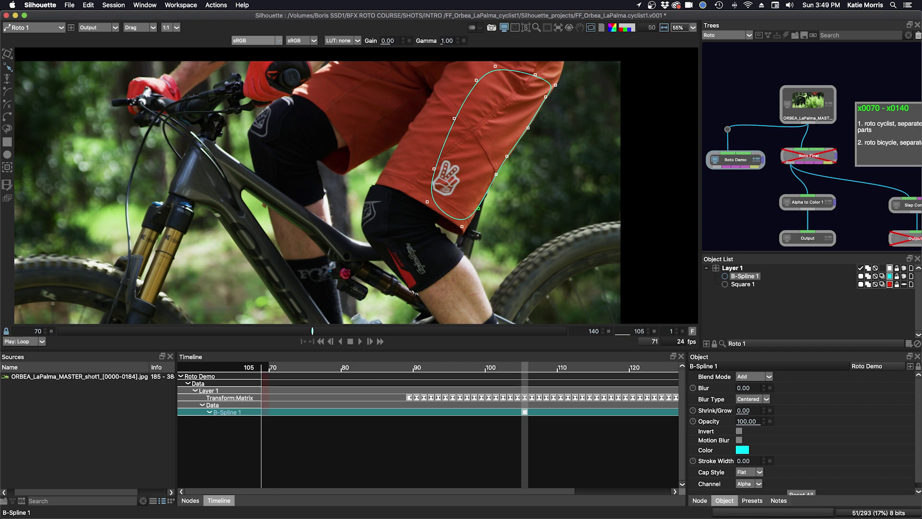
{"action": "left_click", "coordinate": [733, 269]}
{"action": "key", "text": "Delete"}
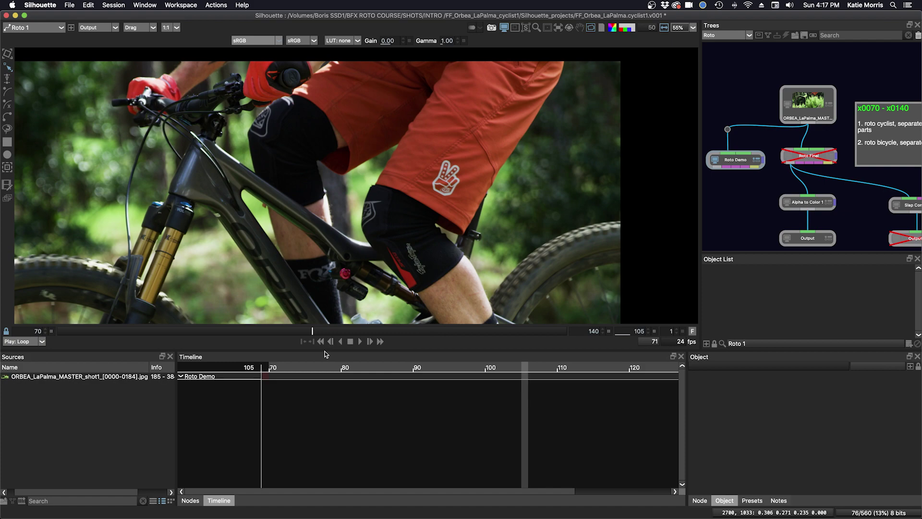
At frame 96, draw a closed B-spline around the near leg of the orange shorts, extending it above the image's upper edge
{"action": "mouse_move", "coordinate": [325, 351]}
{"action": "left_mouse_down"}
{"action": "mouse_move", "coordinate": [324, 376]}
{"action": "mouse_move", "coordinate": [346, 357]}
{"action": "mouse_move", "coordinate": [398, 358]}
{"action": "mouse_move", "coordinate": [67, 360]}
{"action": "mouse_move", "coordinate": [303, 359]}
{"action": "mouse_move", "coordinate": [345, 348]}
{"action": "mouse_move", "coordinate": [312, 359]}
{"action": "mouse_move", "coordinate": [114, 350]}
{"action": "left_mouse_up"}
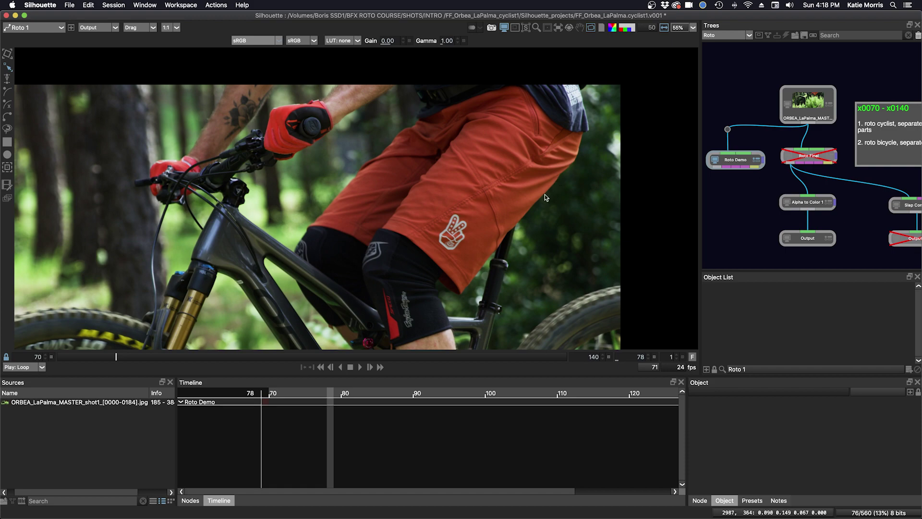
{"action": "mouse_move", "coordinate": [120, 358]}
{"action": "left_mouse_down"}
{"action": "mouse_move", "coordinate": [494, 357]}
{"action": "mouse_move", "coordinate": [246, 357]}
{"action": "left_mouse_up"}
{"action": "scroll", "coordinate": [498, 213], "scroll_direction": "up", "scroll_amount": 3}
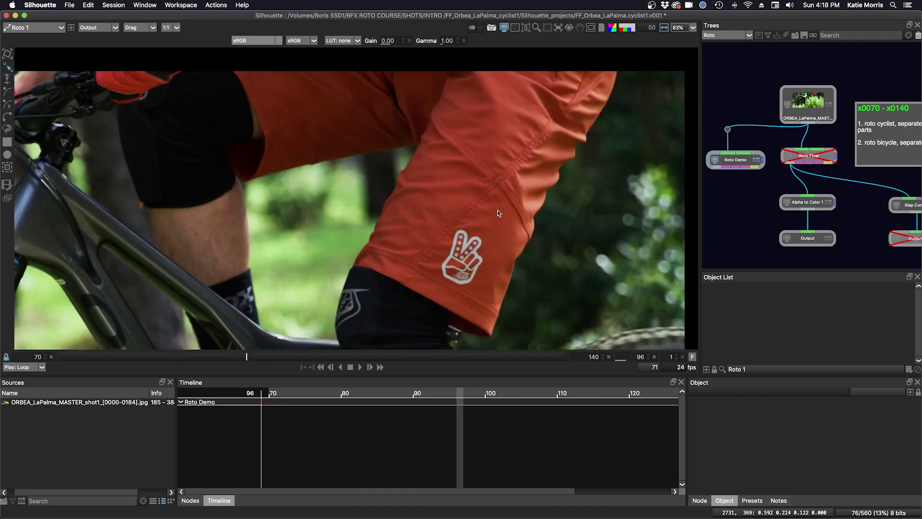
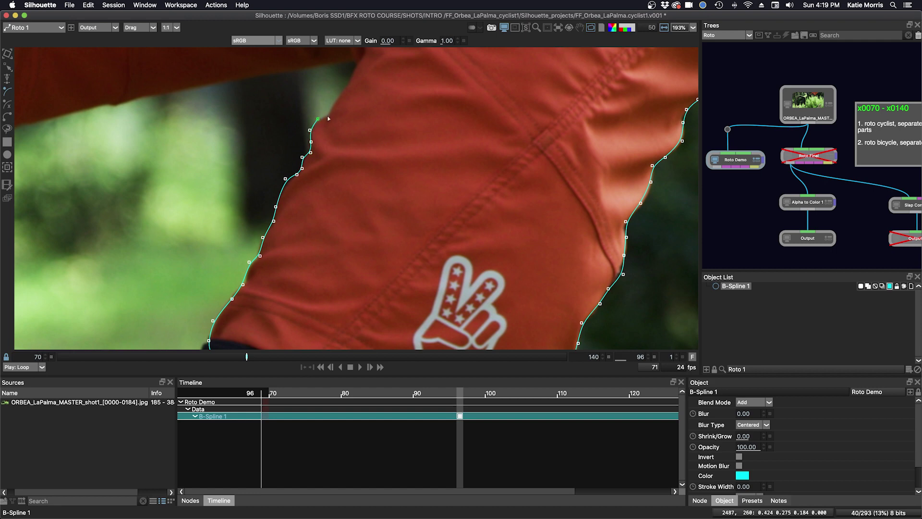
{"action": "scroll", "coordinate": [329, 118], "scroll_direction": "down", "scroll_amount": 2}
{"action": "scroll", "coordinate": [324, 119], "scroll_direction": "down", "scroll_amount": 2}
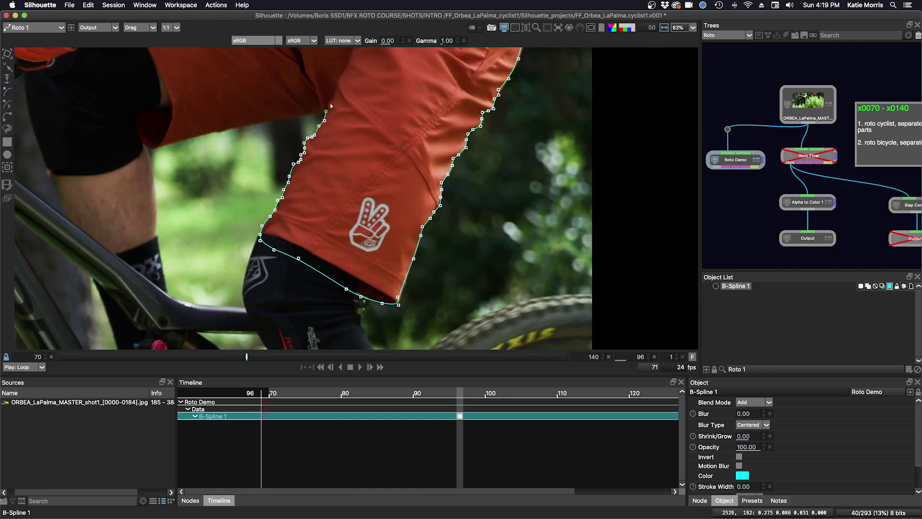
{"action": "scroll", "coordinate": [331, 105], "scroll_direction": "down", "scroll_amount": 3}
{"action": "left_click", "coordinate": [336, 133]}
{"action": "left_click", "coordinate": [341, 94]}
{"action": "left_click", "coordinate": [378, 71]}
{"action": "left_click", "coordinate": [442, 74]}
{"action": "left_click", "coordinate": [469, 76]}
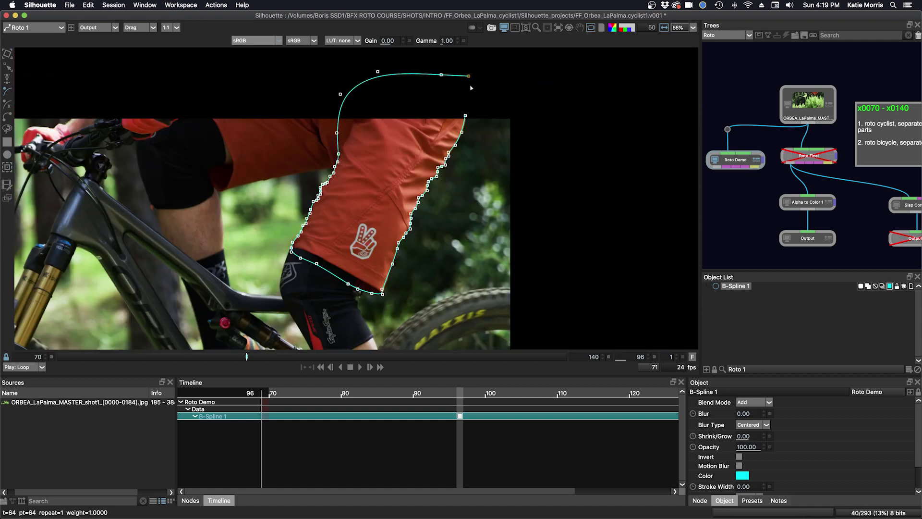
{"action": "left_click", "coordinate": [469, 92]}
{"action": "left_click", "coordinate": [465, 116]}
{"action": "left_click_drag", "start_coordinate": [460, 116], "coordinate": [469, 115]}
{"action": "mouse_move", "coordinate": [243, 358]}
{"action": "left_mouse_down"}
{"action": "mouse_move", "coordinate": [144, 357]}
{"action": "mouse_move", "coordinate": [320, 361]}
{"action": "mouse_move", "coordinate": [245, 358]}
{"action": "left_mouse_up"}
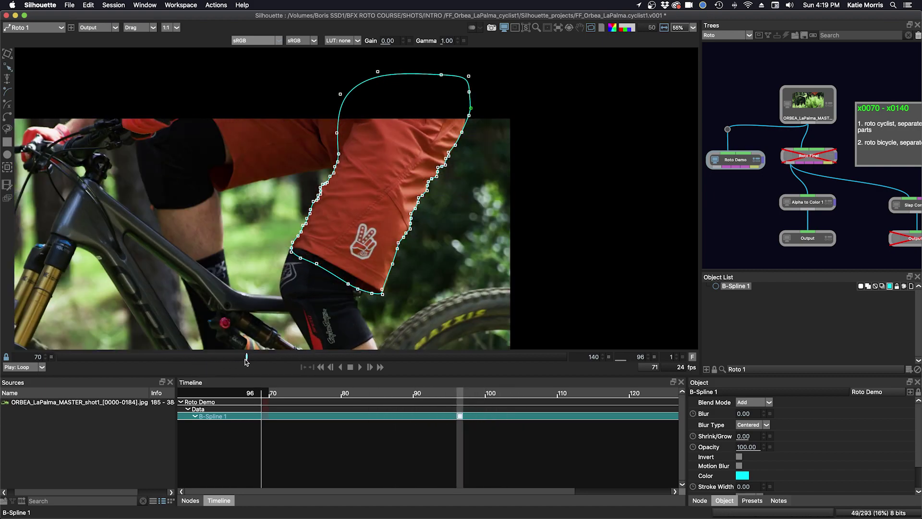
Inspect the B-spline's outline and reposition its points along the hem and at the hem's front corner to fit the shorts
{"action": "scroll", "coordinate": [402, 194], "scroll_direction": "up", "scroll_amount": 4}
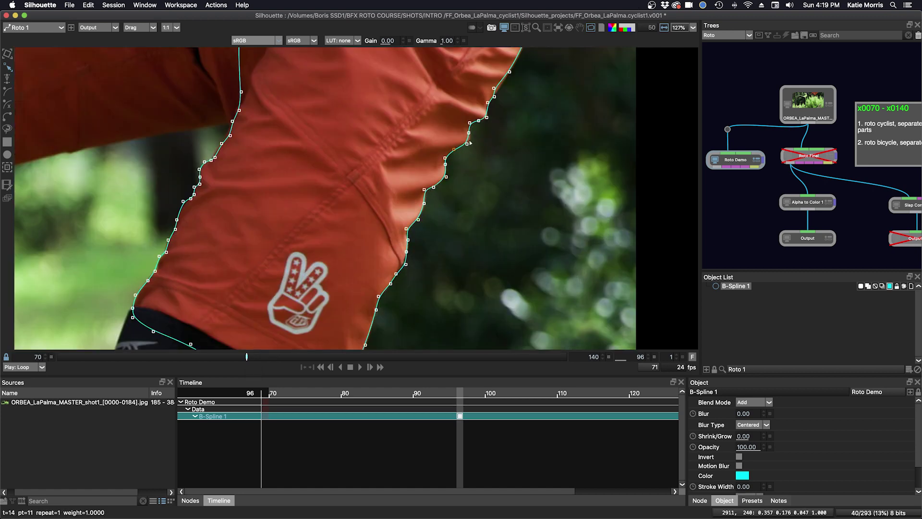
{"action": "scroll", "coordinate": [471, 144], "scroll_direction": "up", "scroll_amount": 3}
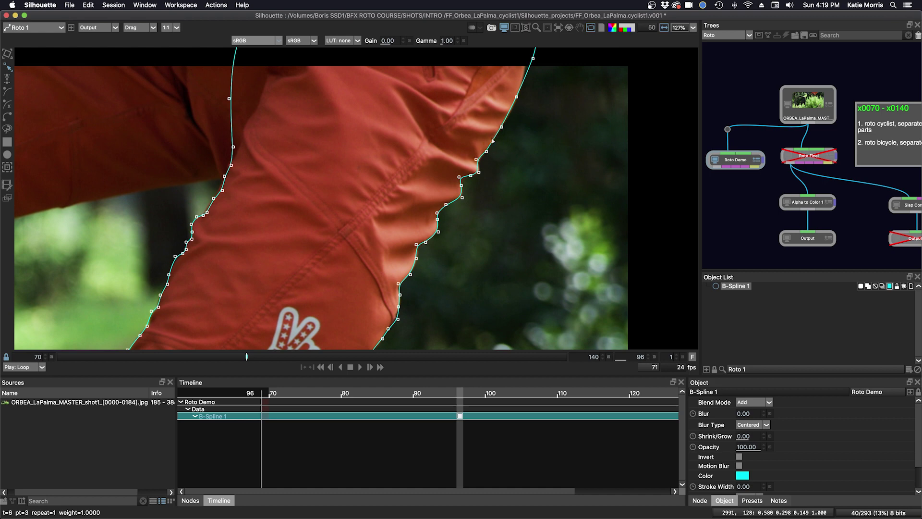
{"action": "scroll", "coordinate": [499, 122], "scroll_direction": "up", "scroll_amount": 2}
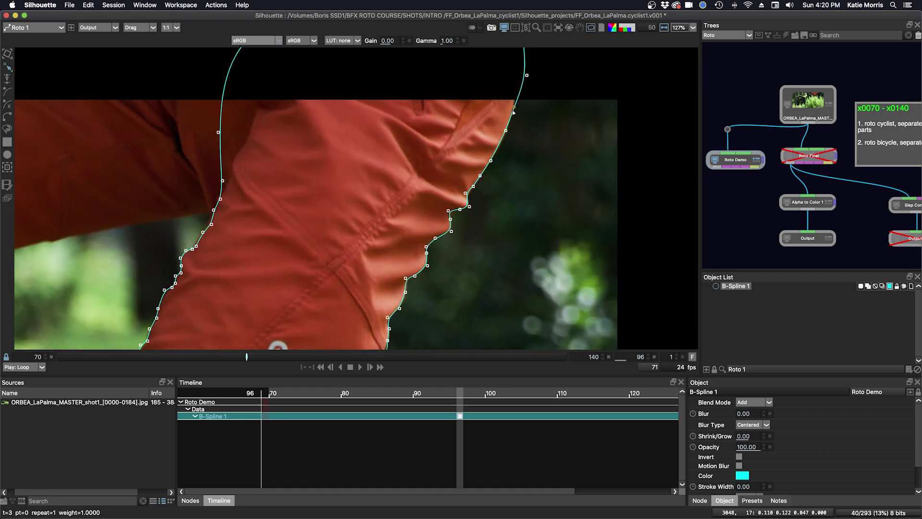
{"action": "scroll", "coordinate": [520, 89], "scroll_direction": "up", "scroll_amount": 5}
{"action": "scroll", "coordinate": [528, 125], "scroll_direction": "down", "scroll_amount": 12}
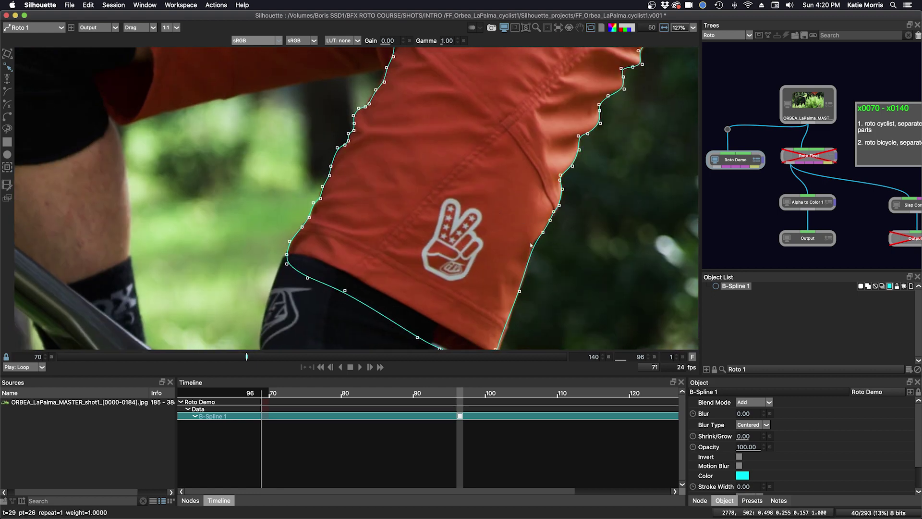
{"action": "scroll", "coordinate": [524, 228], "scroll_direction": "down", "scroll_amount": 3}
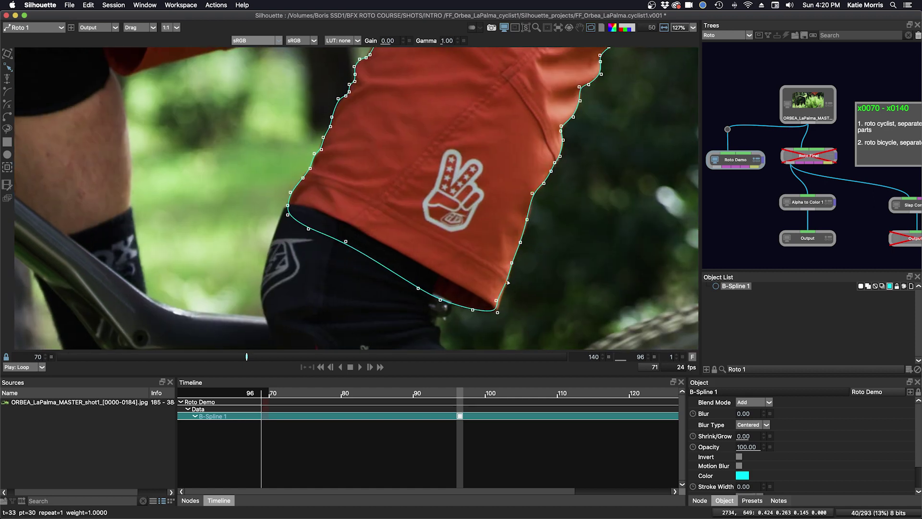
{"action": "left_click_drag", "start_coordinate": [368, 255], "coordinate": [367, 264]}
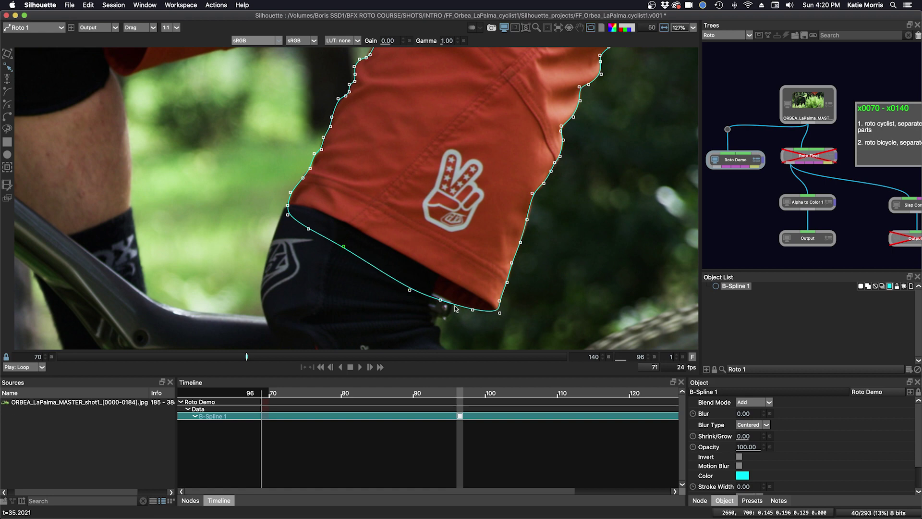
{"action": "scroll", "coordinate": [325, 198], "scroll_direction": "up", "scroll_amount": 2}
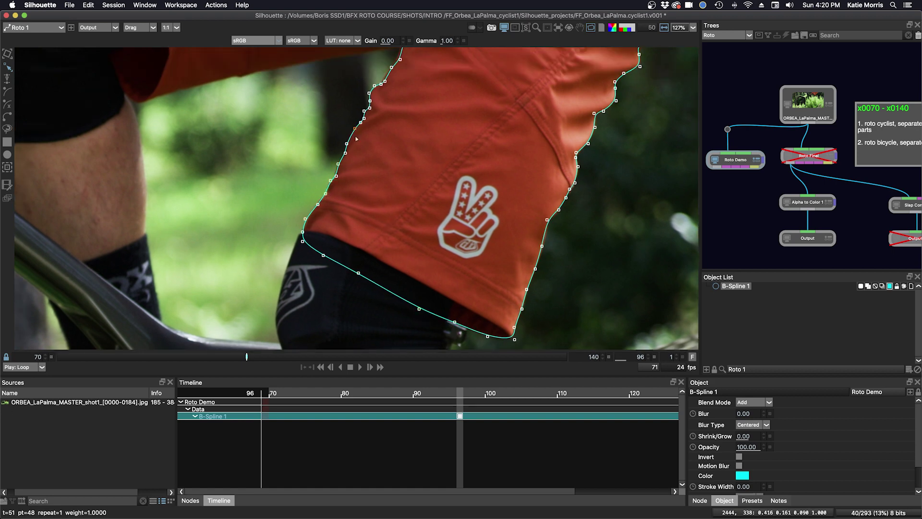
{"action": "left_click_drag", "start_coordinate": [303, 241], "coordinate": [311, 232]}
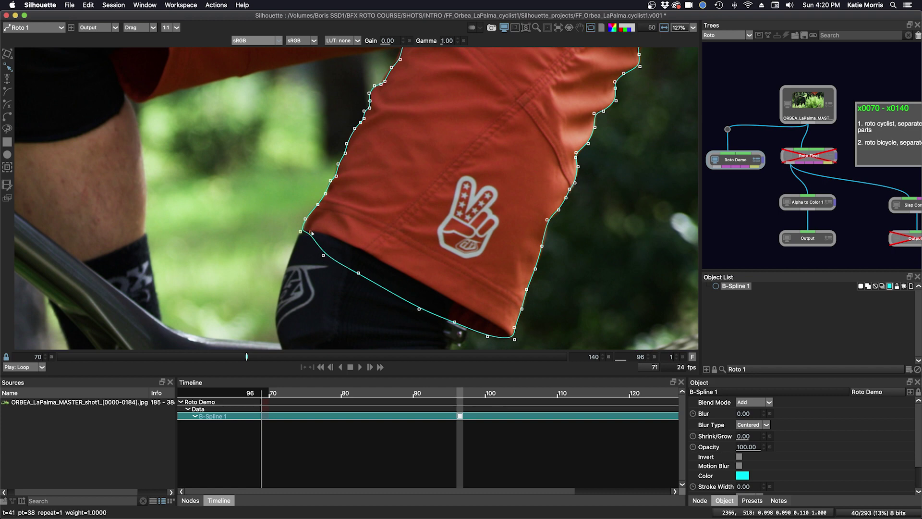
{"action": "scroll", "coordinate": [372, 118], "scroll_direction": "up", "scroll_amount": 5}
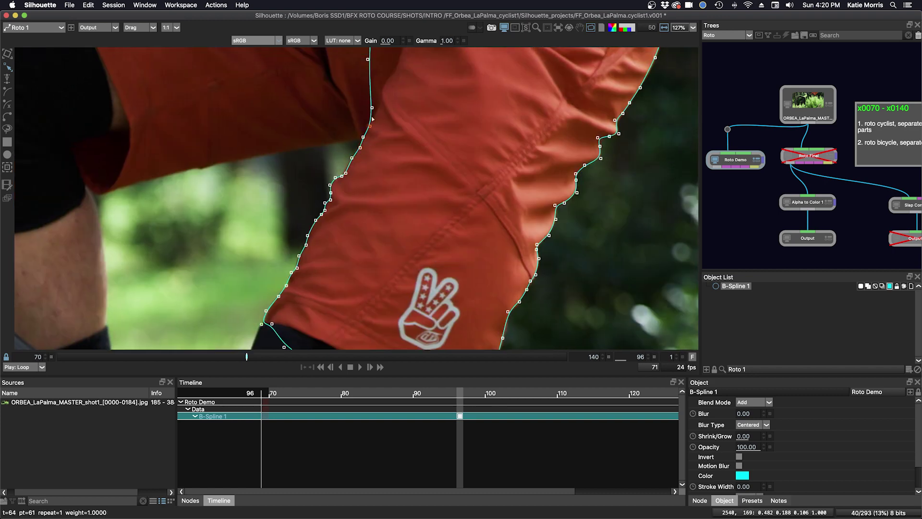
{"action": "scroll", "coordinate": [385, 144], "scroll_direction": "down", "scroll_amount": 4}
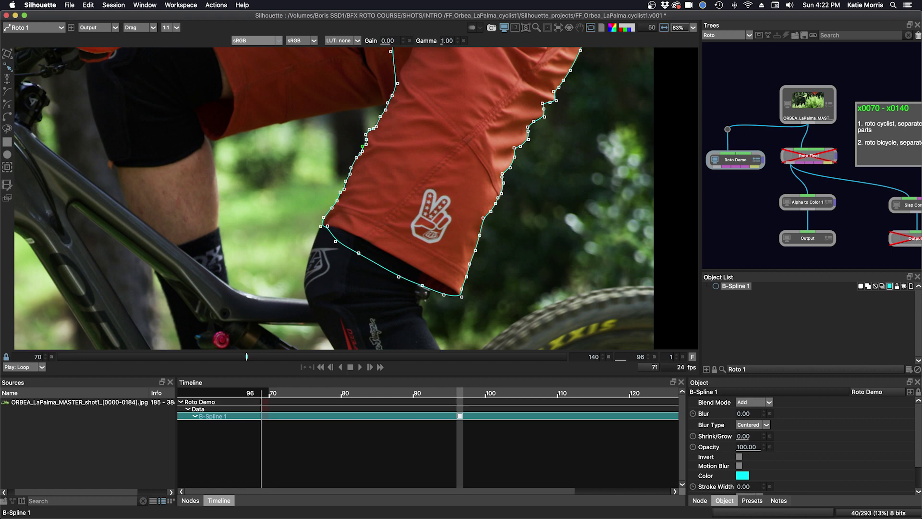
Play the shot to compare the leg's motion with the B-spline, and return to frame 96
{"action": "mouse_move", "coordinate": [247, 356]}
{"action": "left_mouse_down"}
{"action": "mouse_move", "coordinate": [416, 357]}
{"action": "mouse_move", "coordinate": [185, 357]}
{"action": "mouse_move", "coordinate": [247, 359]}
{"action": "left_mouse_up"}
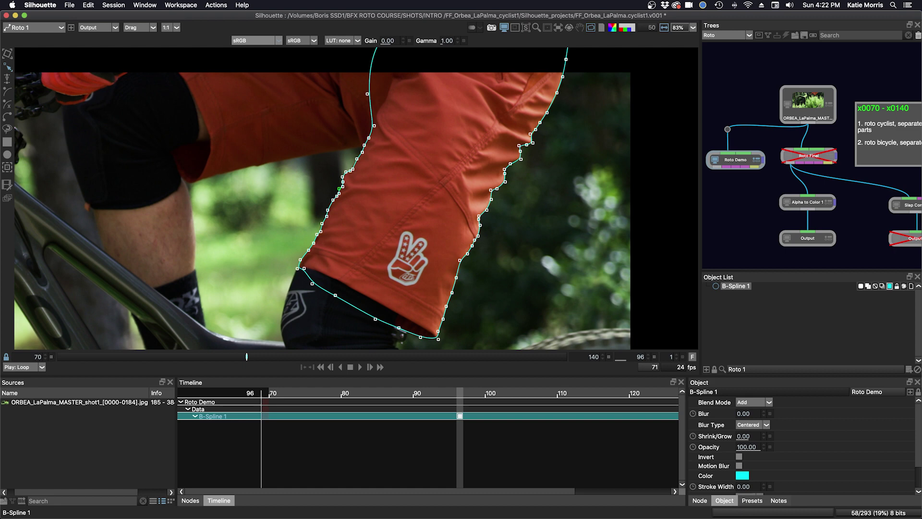
{"action": "left_click", "coordinate": [360, 367]}
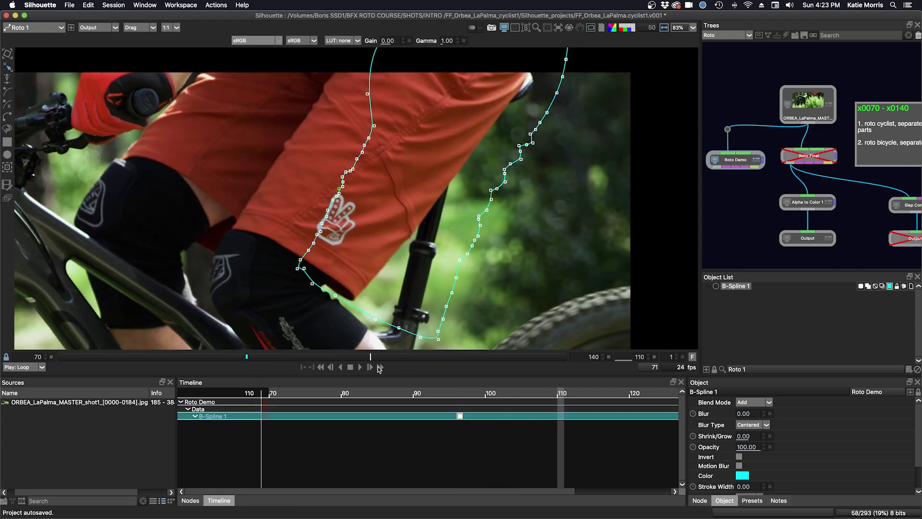
{"action": "mouse_move", "coordinate": [363, 357]}
{"action": "left_mouse_down"}
{"action": "mouse_move", "coordinate": [159, 361]}
{"action": "mouse_move", "coordinate": [250, 363]}
{"action": "left_mouse_up"}
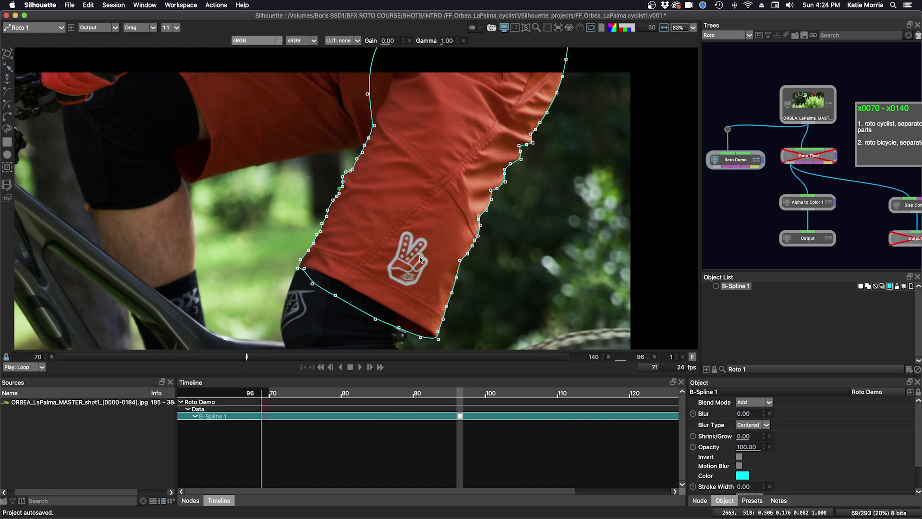
{"action": "mouse_move", "coordinate": [422, 238]}
{"action": "left_mouse_down"}
{"action": "mouse_move", "coordinate": [412, 249]}
{"action": "mouse_move", "coordinate": [429, 242]}
{"action": "left_mouse_up"}
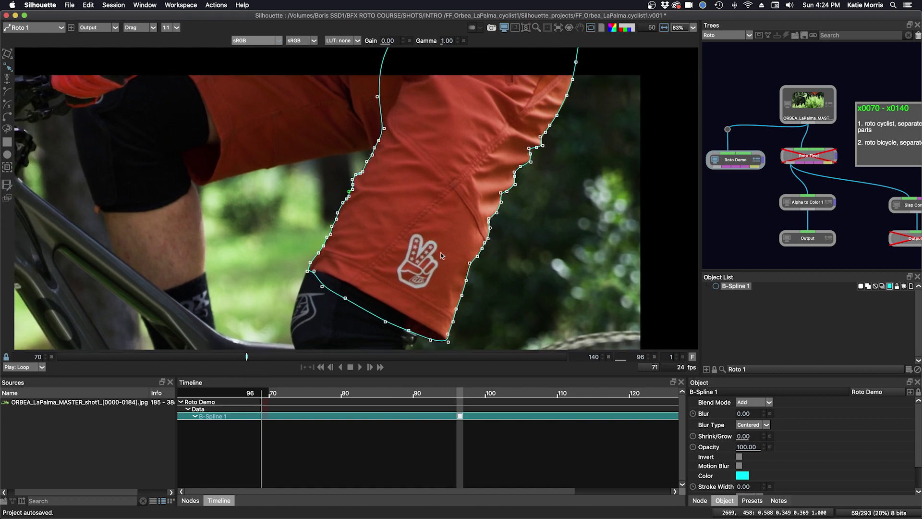
{"action": "scroll", "coordinate": [442, 255], "scroll_direction": "down", "scroll_amount": 3}
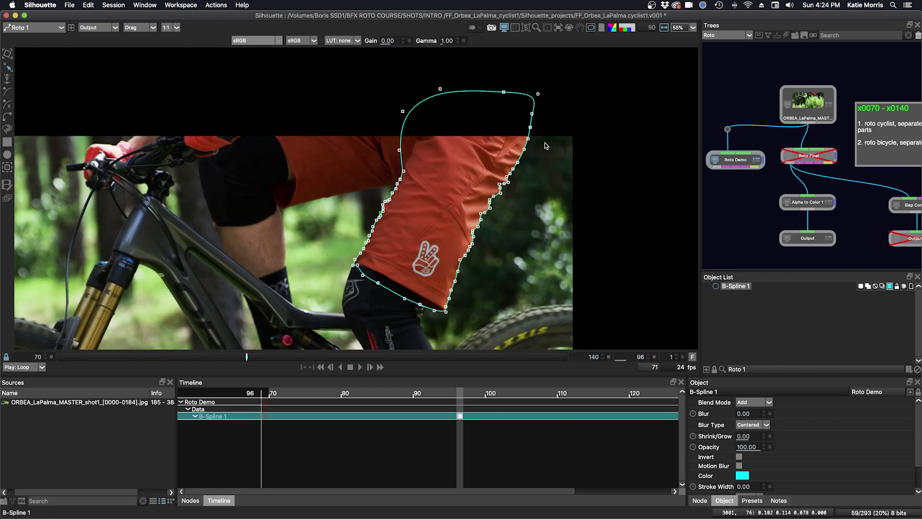
Separate the B-spline's points along the leg's rear edge and the rear part of the hem into a second shape
{"action": "left_click_drag", "start_coordinate": [562, 70], "coordinate": [470, 259]}
{"action": "left_click_drag", "start_coordinate": [478, 332], "coordinate": [403, 234]}
{"action": "right_click", "coordinate": [471, 218]}
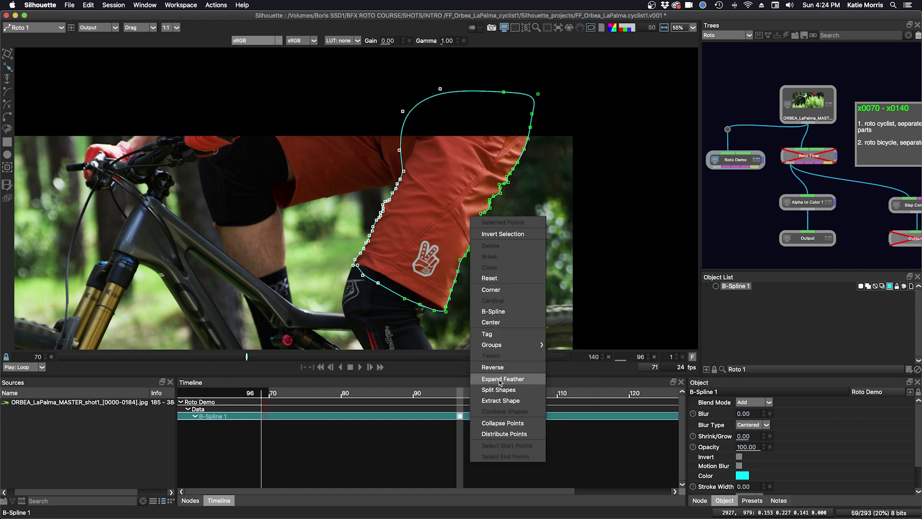
{"action": "left_click", "coordinate": [492, 403]}
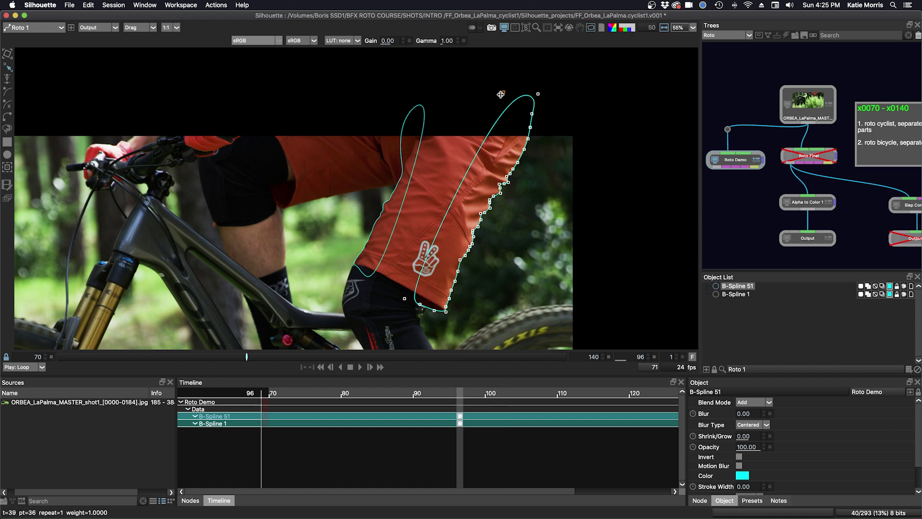
Reshape the rear-edge shape by moving its inner points outward and adding points to straighten its upper end and inner side
{"action": "left_click_drag", "start_coordinate": [504, 92], "coordinate": [465, 81]}
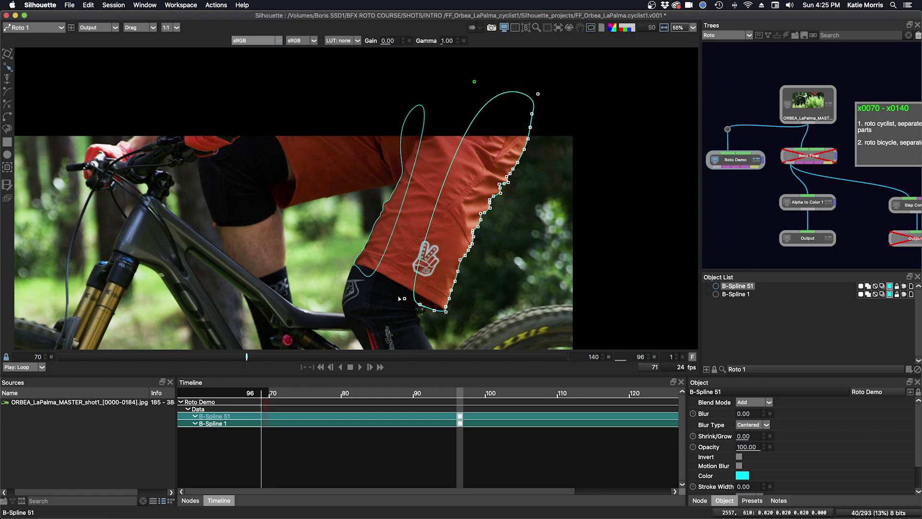
{"action": "left_click_drag", "start_coordinate": [405, 299], "coordinate": [385, 291]}
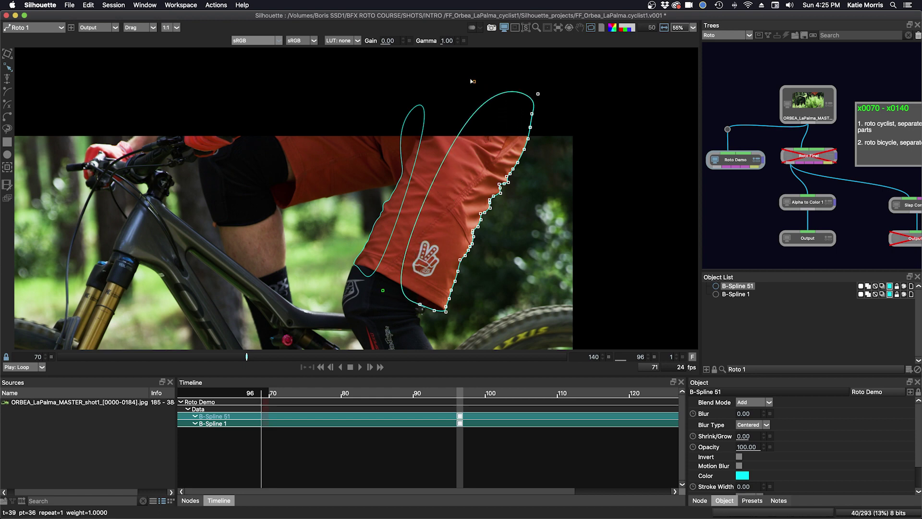
{"action": "left_click_drag", "start_coordinate": [475, 82], "coordinate": [475, 75]}
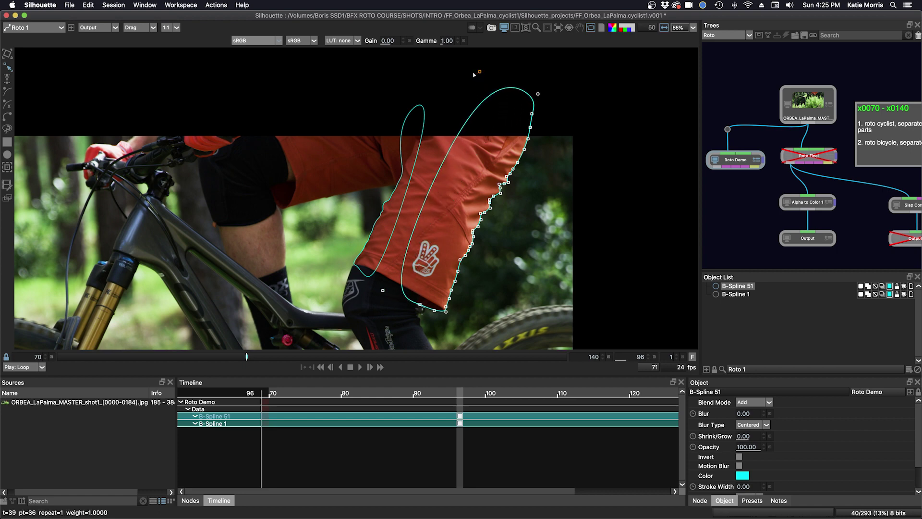
{"action": "left_click", "coordinate": [513, 88]}
{"action": "left_click", "coordinate": [462, 122]}
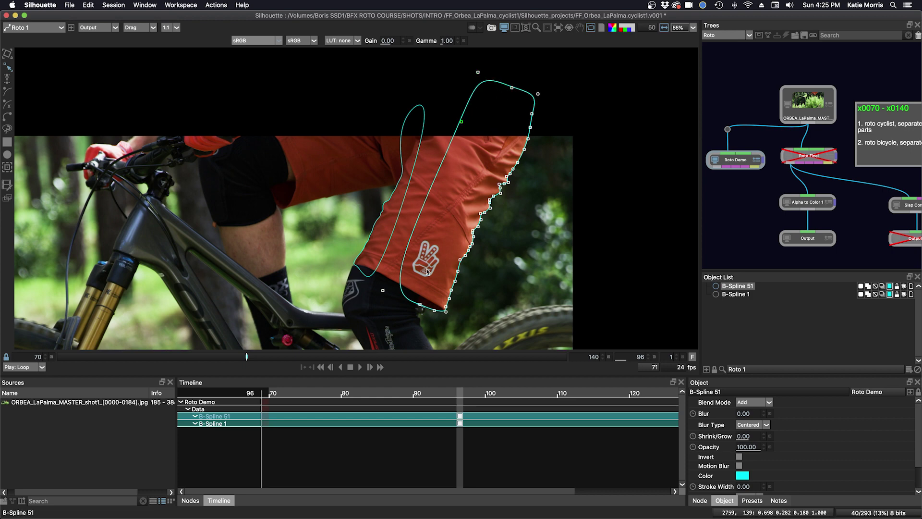
{"action": "left_click", "coordinate": [401, 277]}
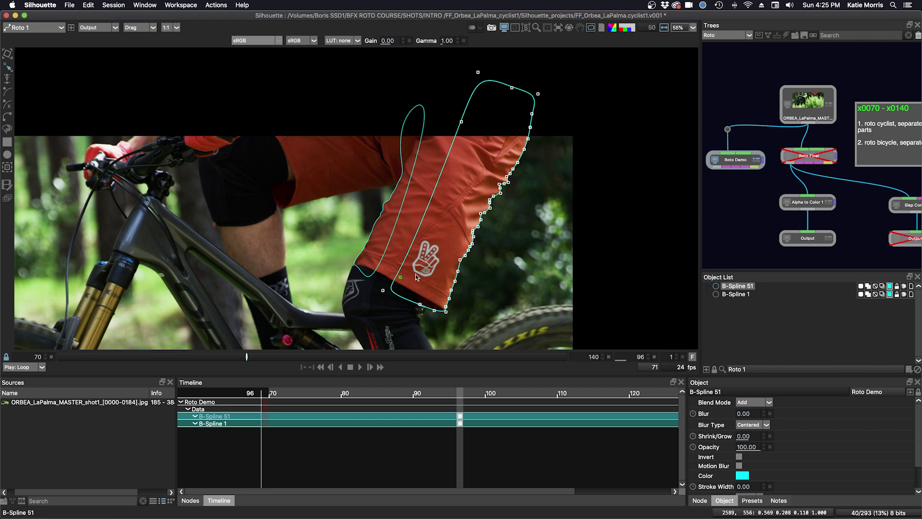
Extend the front-edge shape, B-Spline 1, toward the rear shape by moving its inner points and adding points along its upper end and hem
{"action": "left_click", "coordinate": [390, 241]}
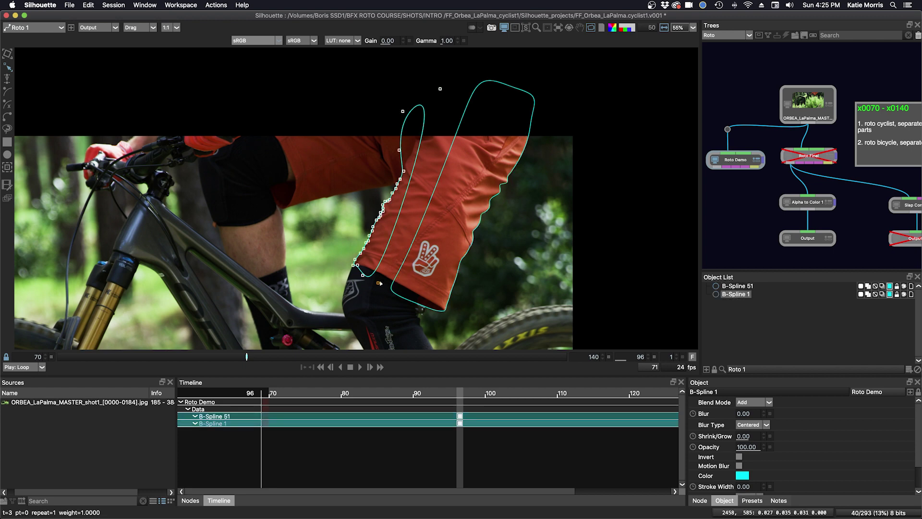
{"action": "left_click_drag", "start_coordinate": [378, 284], "coordinate": [409, 296]}
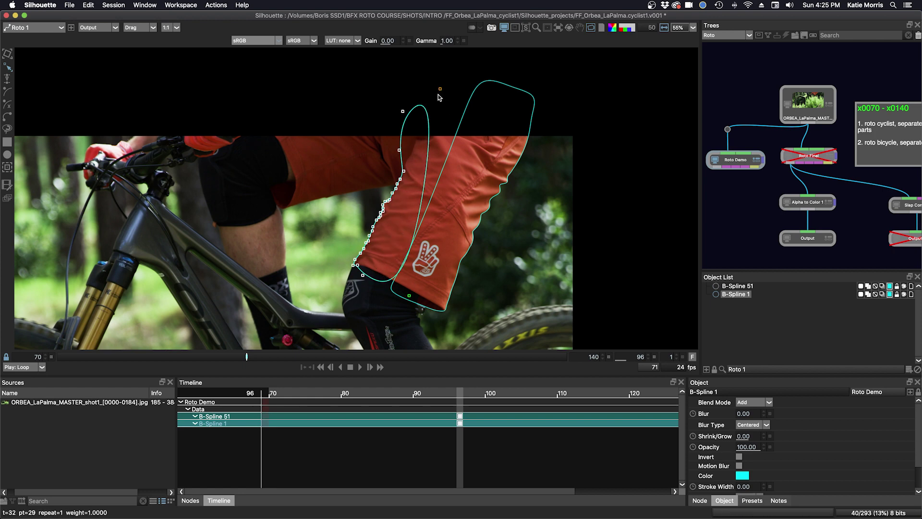
{"action": "left_click_drag", "start_coordinate": [441, 88], "coordinate": [465, 86]}
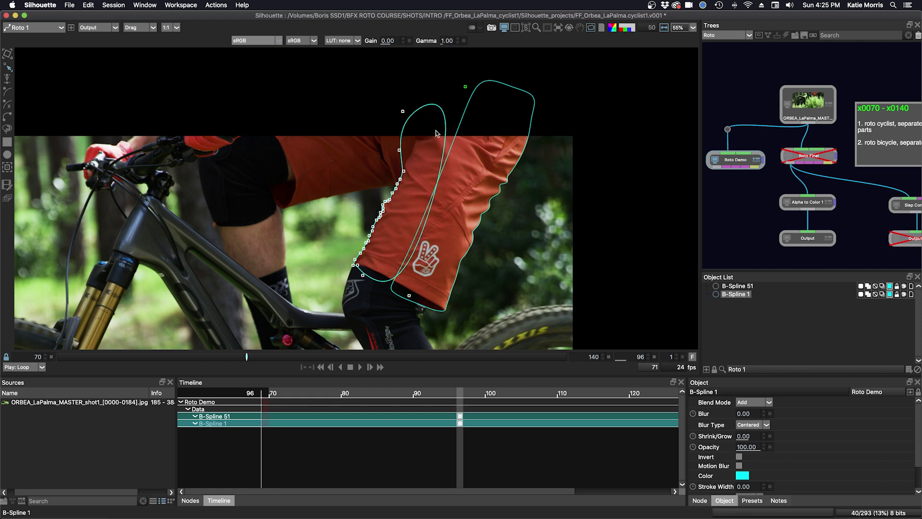
{"action": "left_click", "coordinate": [434, 104], "text": "super"}
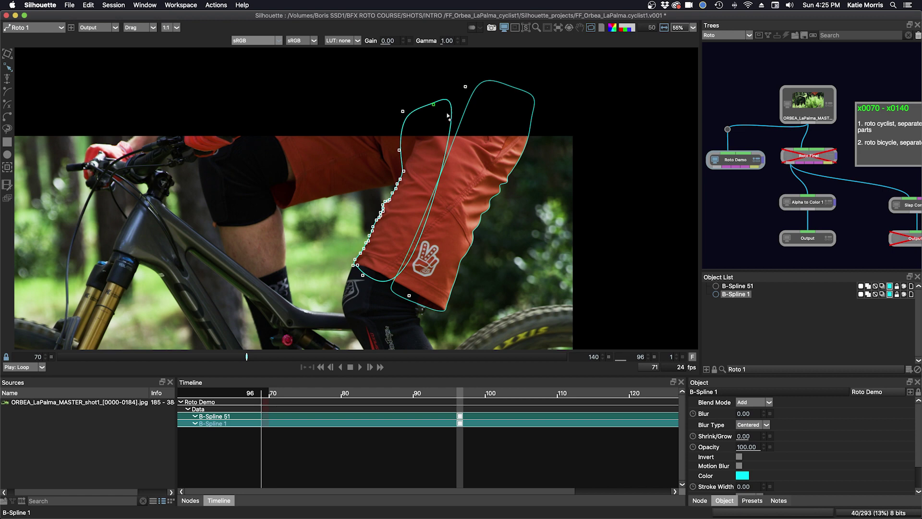
{"action": "left_click", "coordinate": [452, 118], "text": "super"}
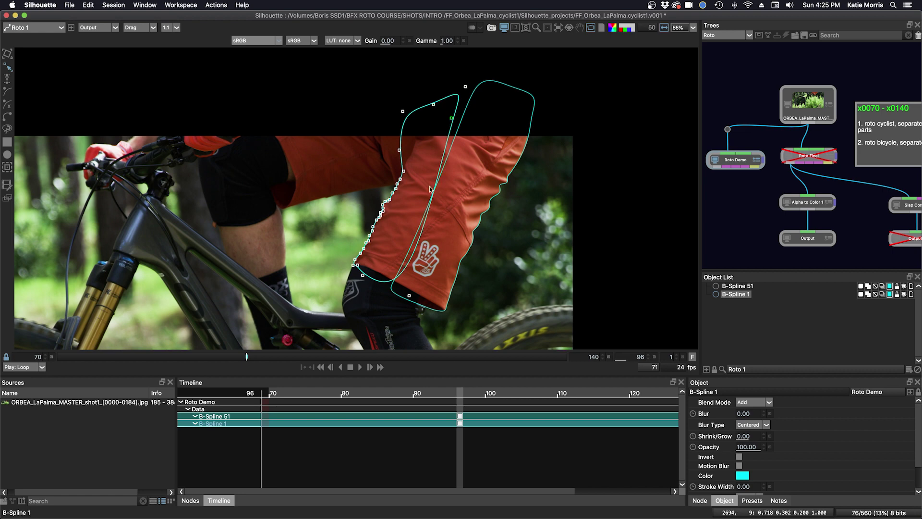
{"action": "left_click", "coordinate": [378, 280], "text": "super"}
{"action": "left_click_drag", "start_coordinate": [379, 280], "coordinate": [388, 287]}
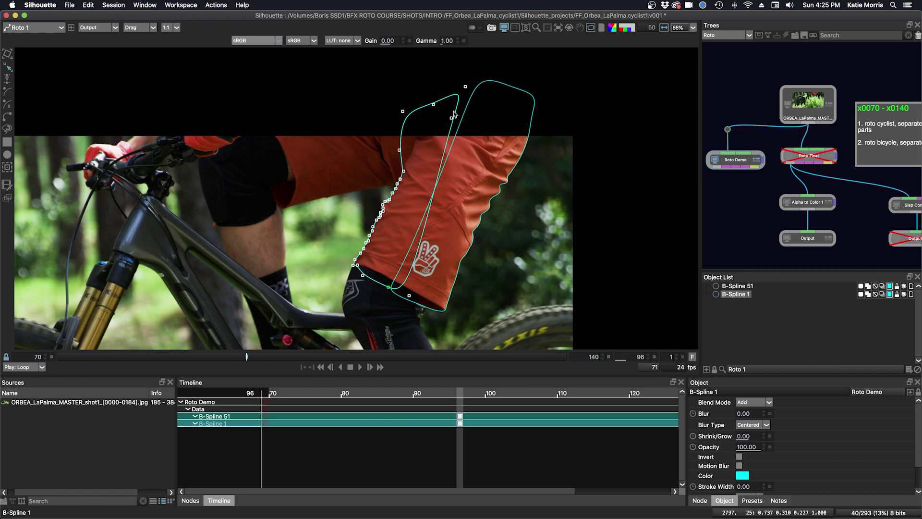
Widen the upper end of the front-edge shape with moved and added points so it overlaps the rear-edge shape
{"action": "left_click_drag", "start_coordinate": [452, 118], "coordinate": [479, 126]}
{"action": "left_click_drag", "start_coordinate": [434, 105], "coordinate": [452, 76]}
{"action": "left_click", "coordinate": [434, 93], "text": "super"}
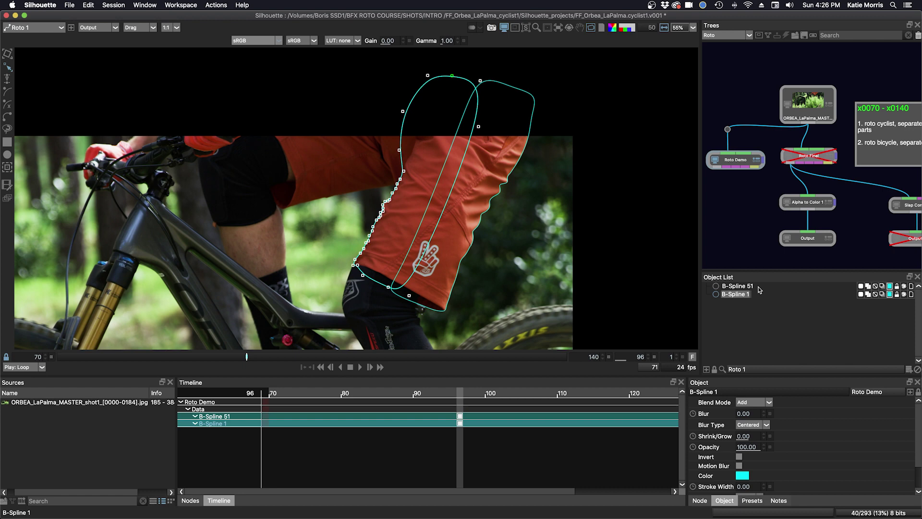
Rename the front-edge shape B-Spline 1 to "sr upper short"
{"action": "type", "text": "s"}
{"action": "type", "text": "r upper short"}
{"action": "key", "text": "Return"}
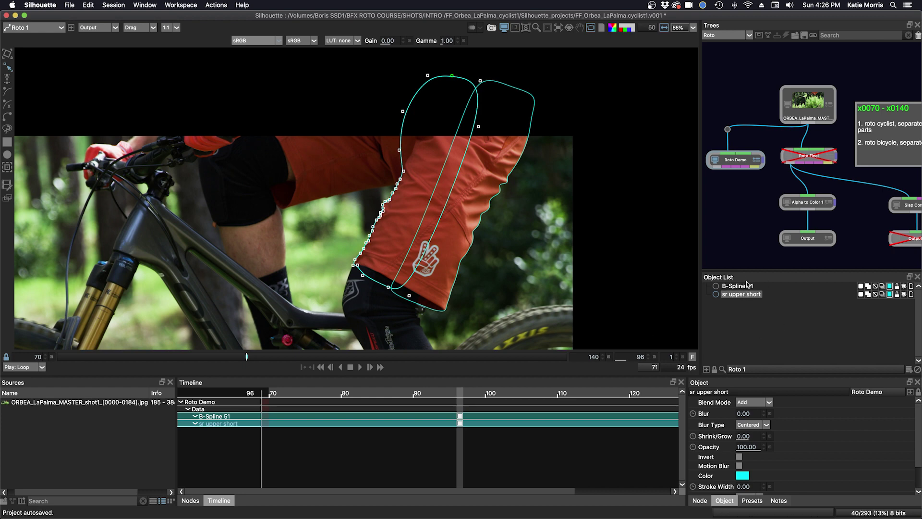
Rename the rear-edge shape B-Spline 51 to "sr lower short"
{"action": "left_click", "coordinate": [736, 286]}
{"action": "right_click", "coordinate": [738, 289]}
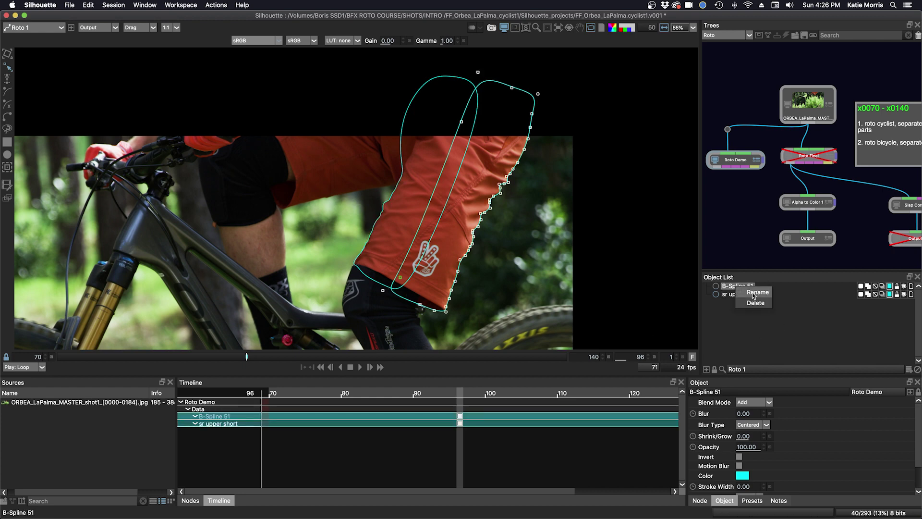
{"action": "left_click", "coordinate": [757, 292]}
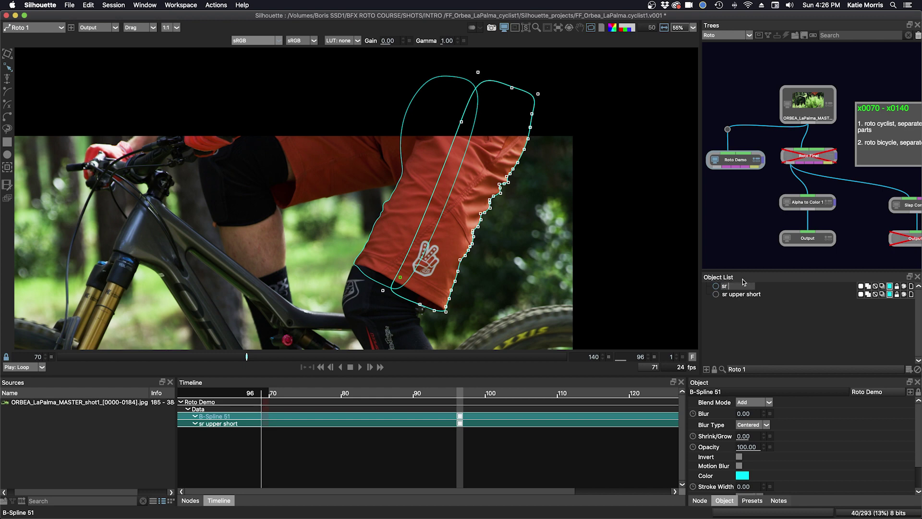
{"action": "type", "text": "sr lower short"}
{"action": "key", "text": "Return"}
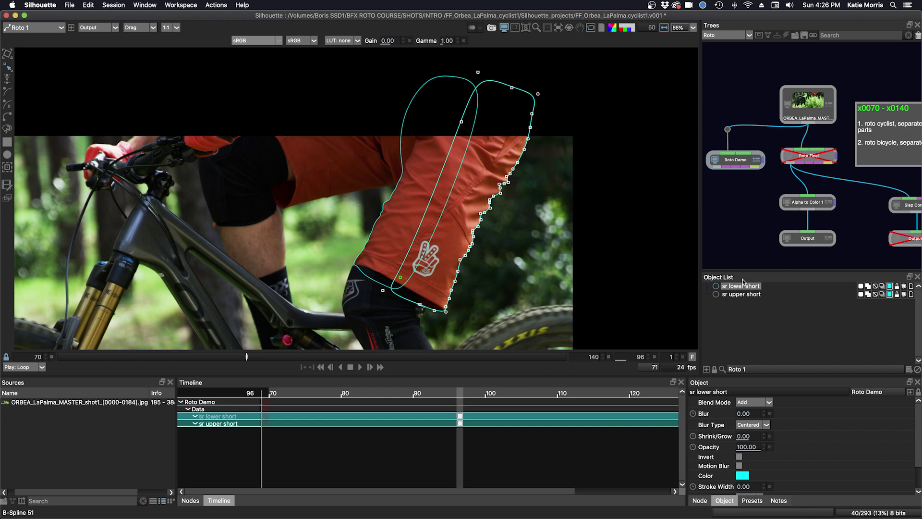